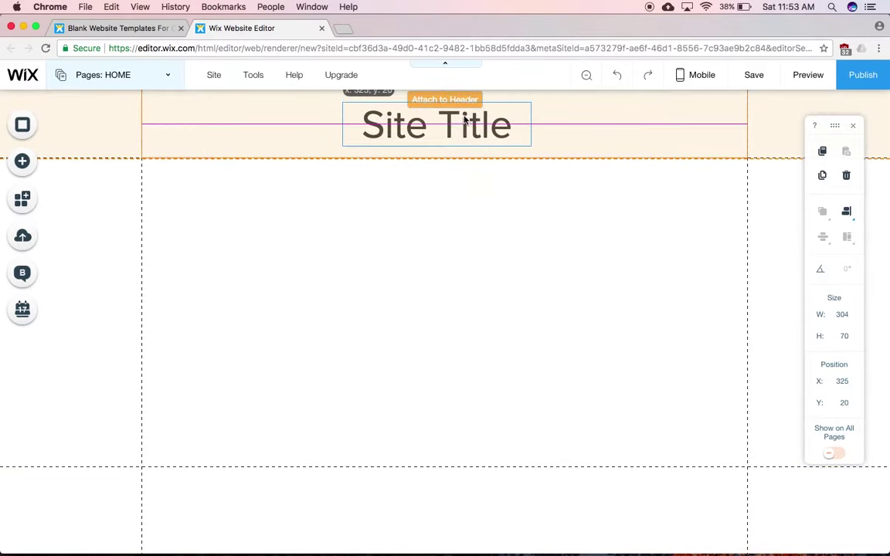
- Place the site title centred in the header and change its text to "Cocinar"
{"action": "left_click", "coordinate": [580, 199]}
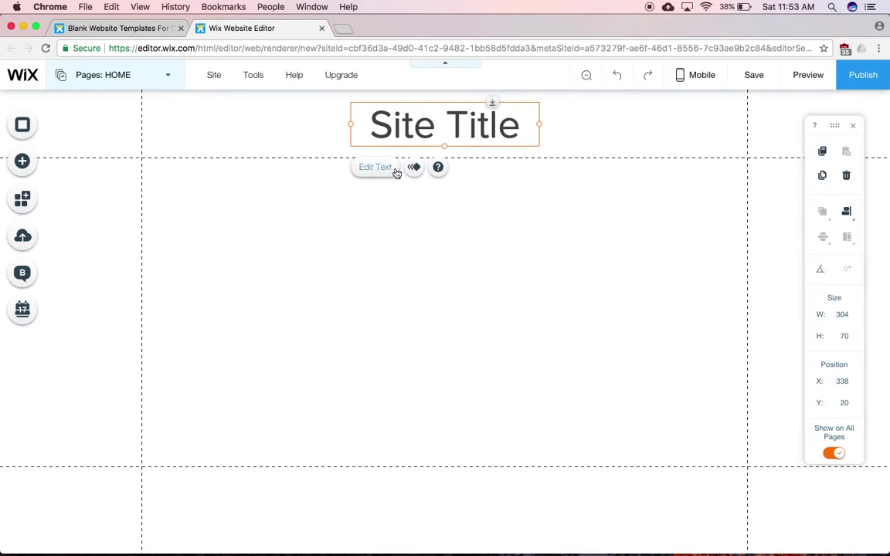
{"action": "left_click", "coordinate": [392, 171]}
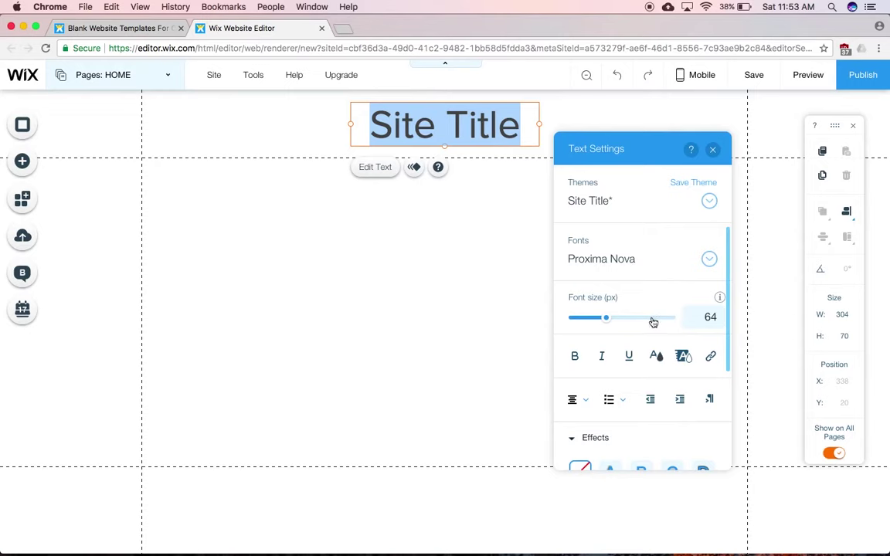
{"action": "key", "text": "BackSpace"}
{"action": "type", "text": "C"}
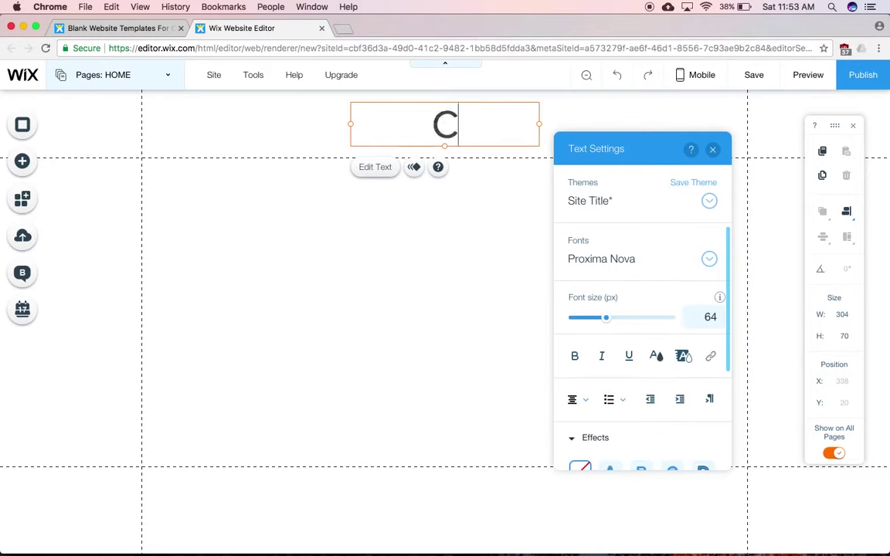
{"action": "type", "text": "ocinar"}
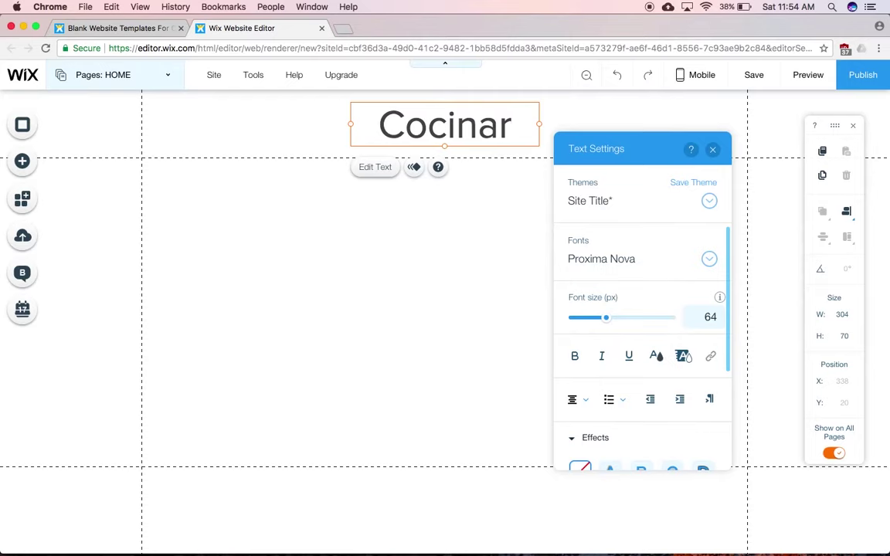
{"action": "type", "text": " Me"}
{"action": "key", "text": "BackSpace"}
{"action": "key", "text": "BackSpace"}
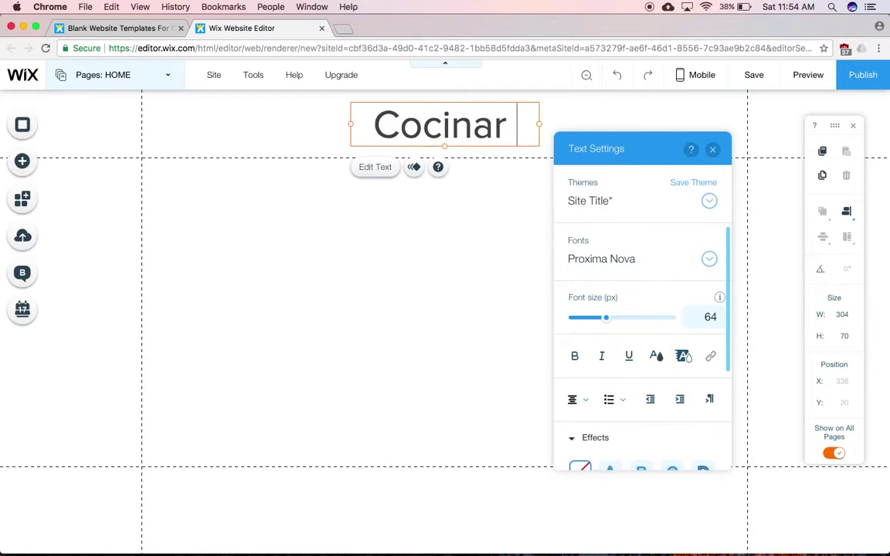
{"action": "key", "text": "BackSpace"}
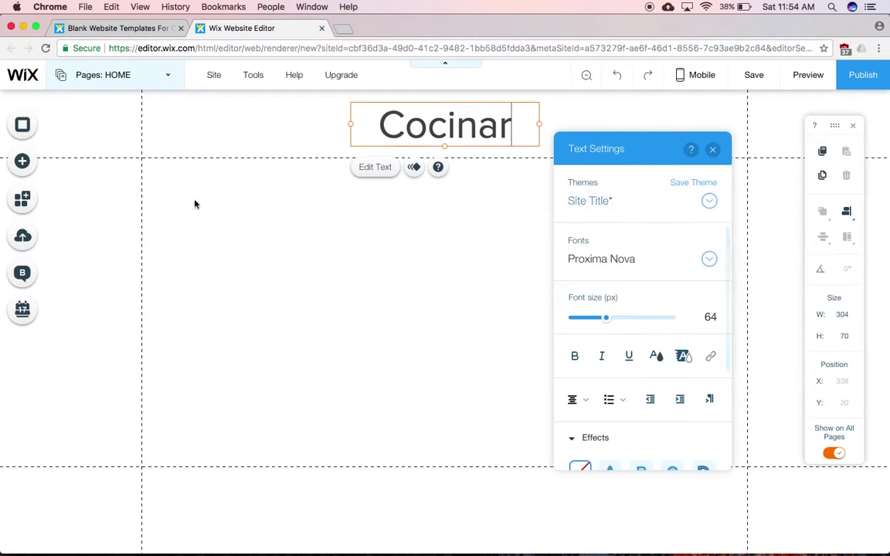
{"action": "key", "text": "Escape"}
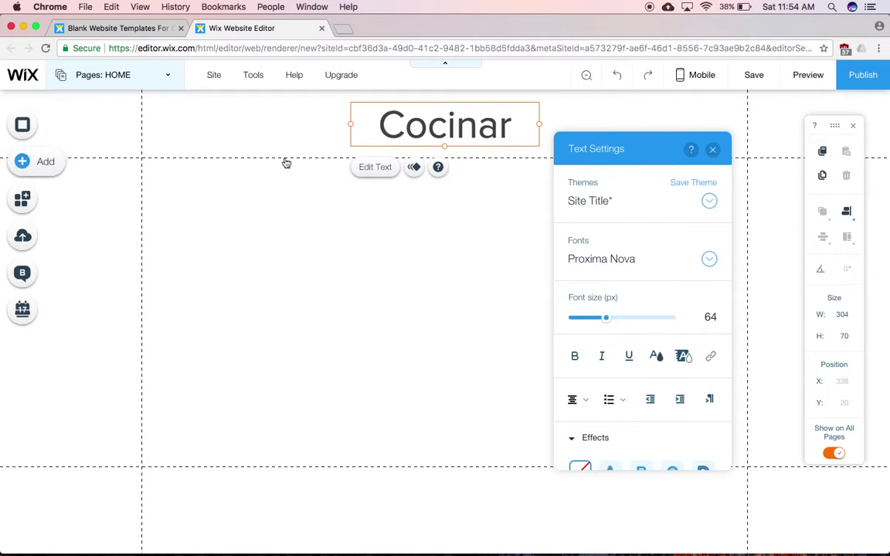
- Add a Small Heading directly beneath the site title in the header and change its text to "Mexican Food"
{"action": "left_click", "coordinate": [35, 161]}
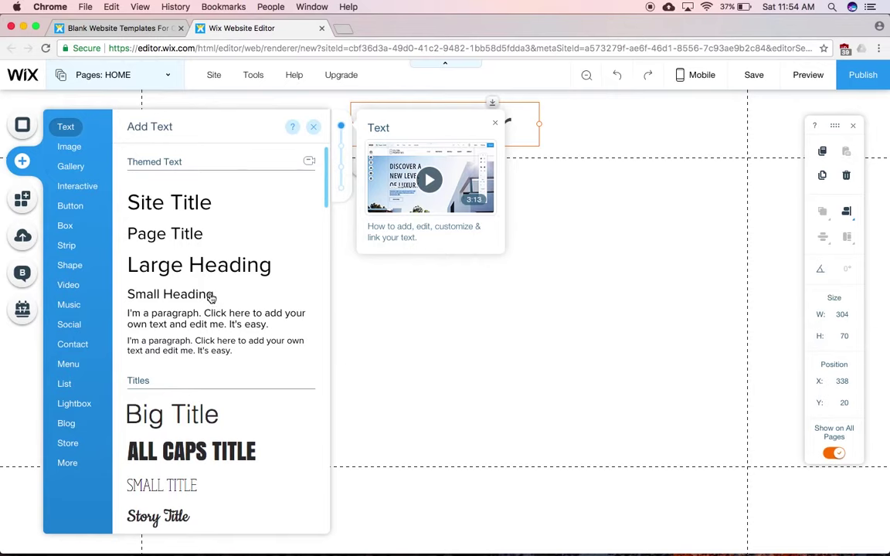
{"action": "left_click_drag", "start_coordinate": [212, 297], "coordinate": [449, 142]}
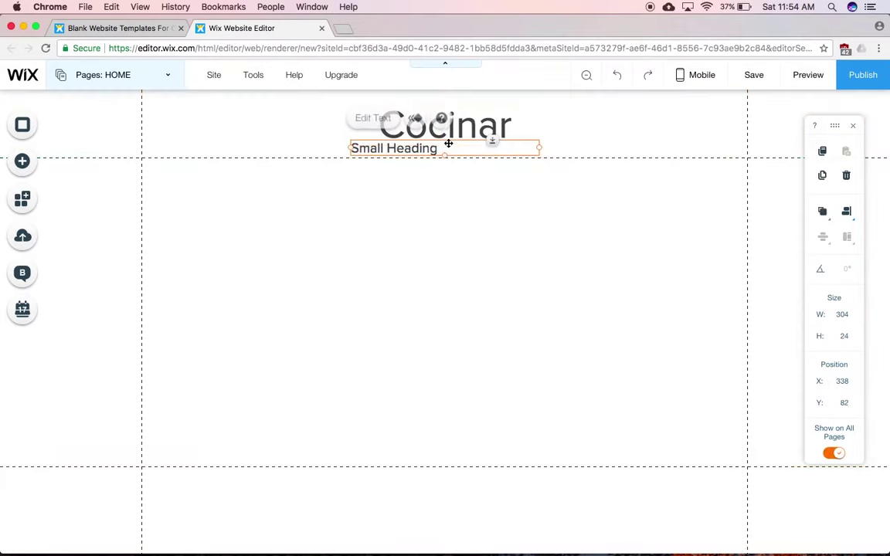
{"action": "double_click", "coordinate": [404, 145]}
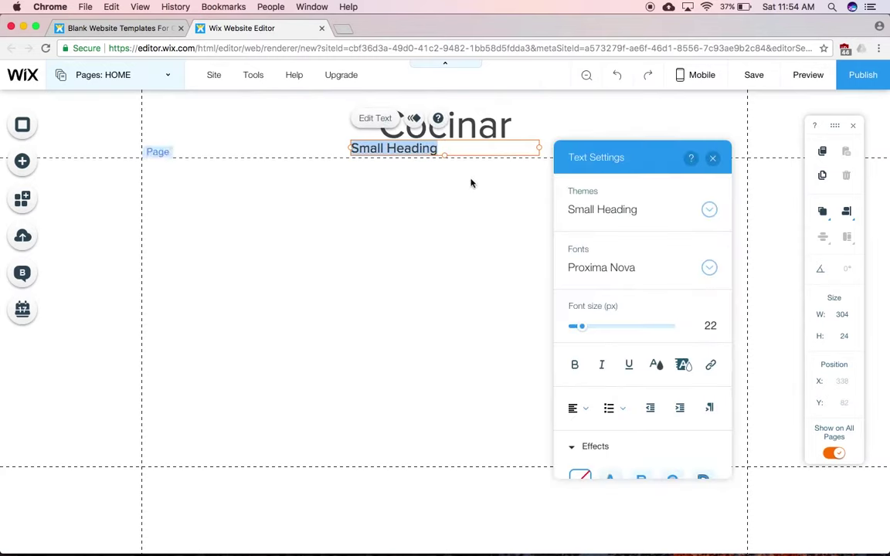
{"action": "type", "text": "M"}
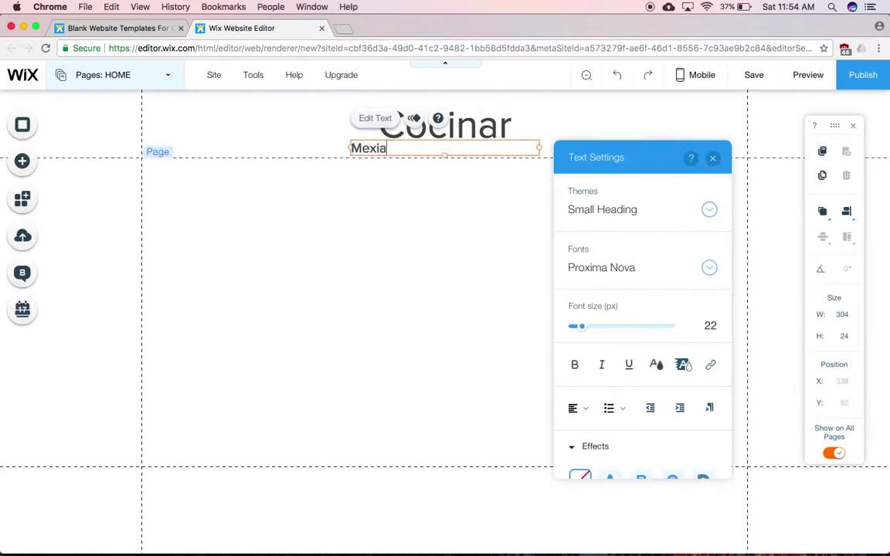
{"action": "type", "text": "exican Food"}
- Centre-align the "Mexican Food" subtitle and close its text settings
{"action": "left_click", "coordinate": [577, 408]}
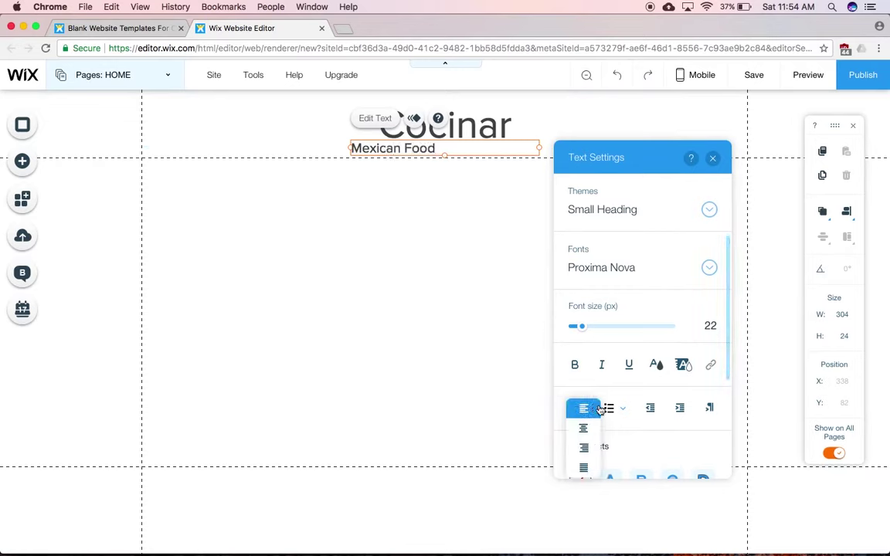
{"action": "left_click", "coordinate": [584, 428]}
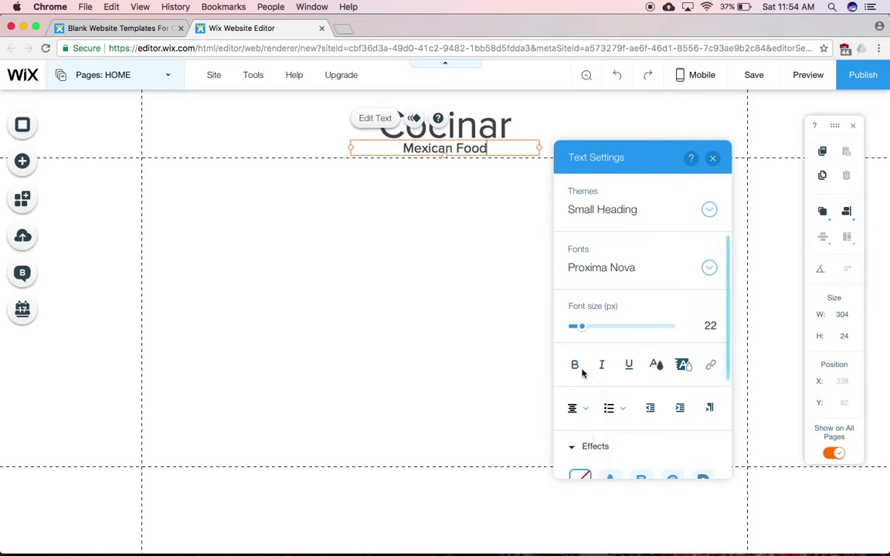
{"action": "left_click", "coordinate": [713, 160]}
{"action": "left_click", "coordinate": [587, 217]}
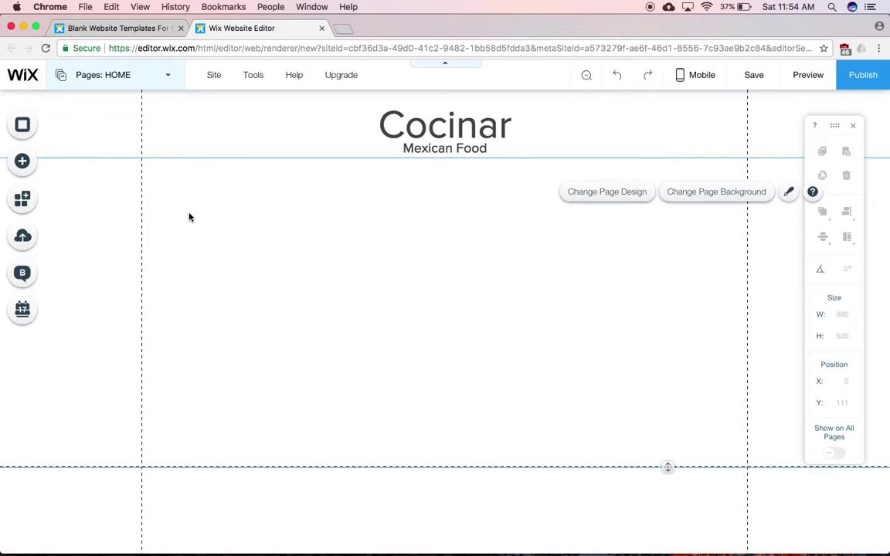
- Add a full-width strip with the green mountain landscape background directly below the header
{"action": "mouse_move", "coordinate": [293, 75]}
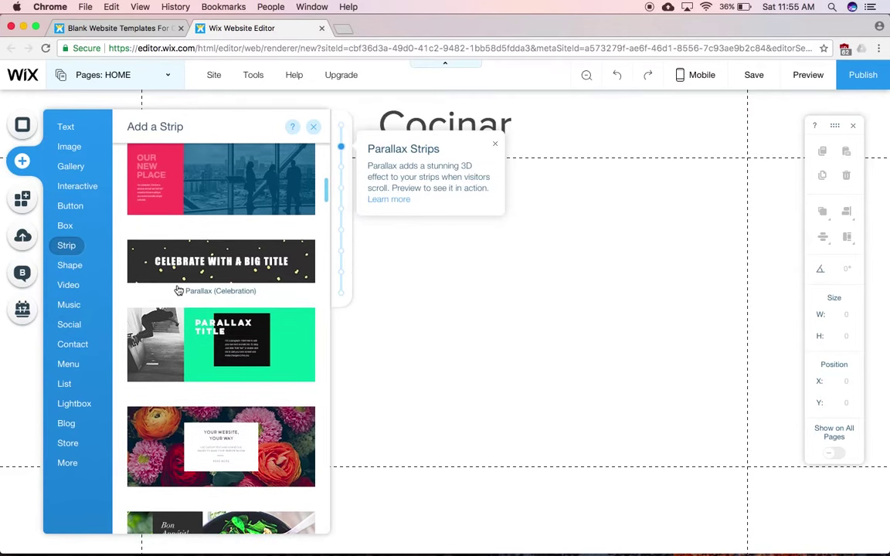
{"action": "scroll", "coordinate": [205, 309], "scroll_direction": "up", "scroll_amount": 2}
{"action": "left_click", "coordinate": [233, 328]}
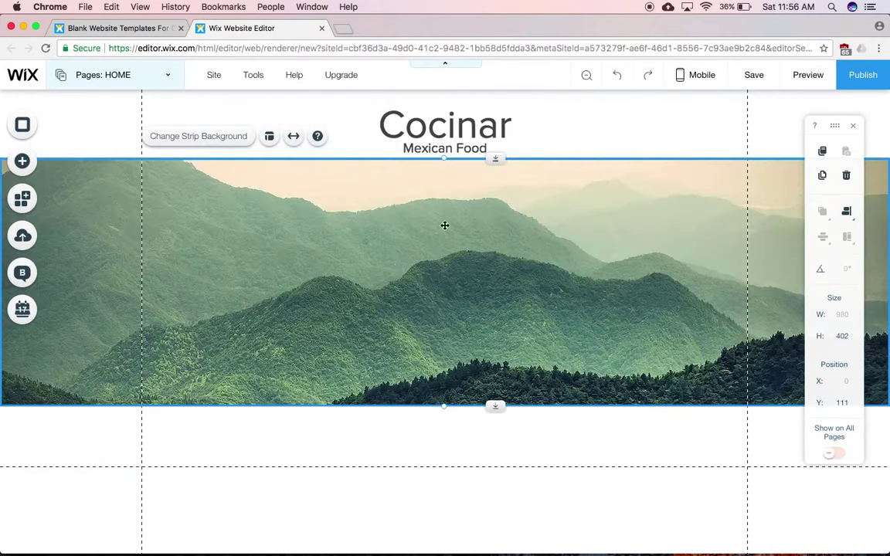
- Choose to replace the strip's background with an image and search the free Wix images for "Mexican Food"
{"action": "left_click", "coordinate": [223, 136]}
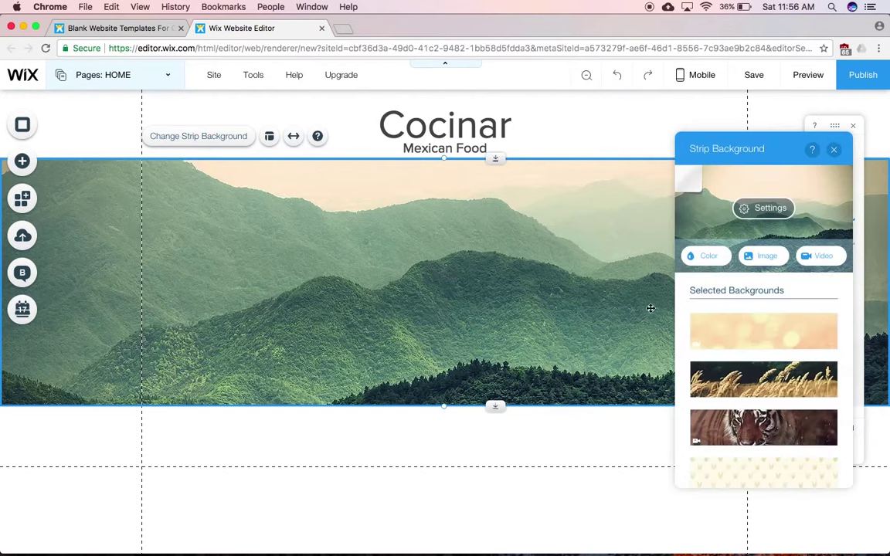
{"action": "left_click", "coordinate": [756, 259]}
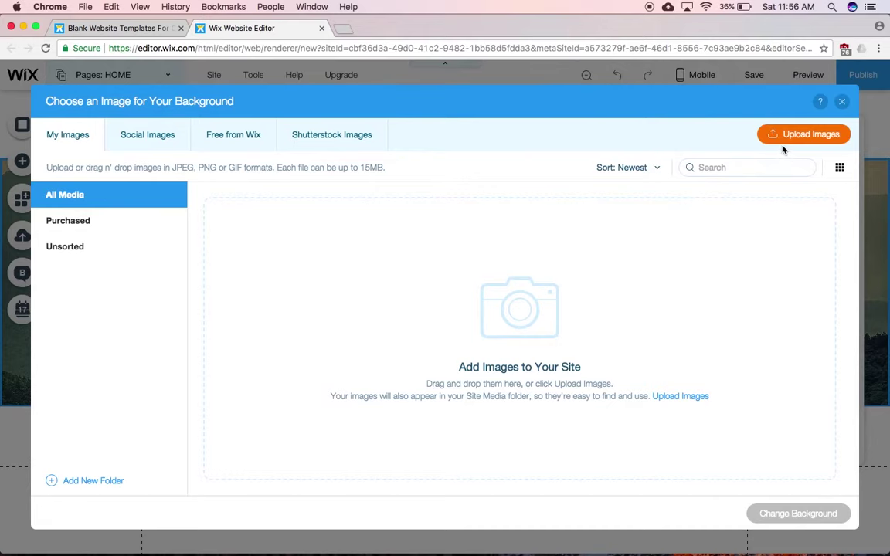
{"action": "left_click", "coordinate": [236, 147]}
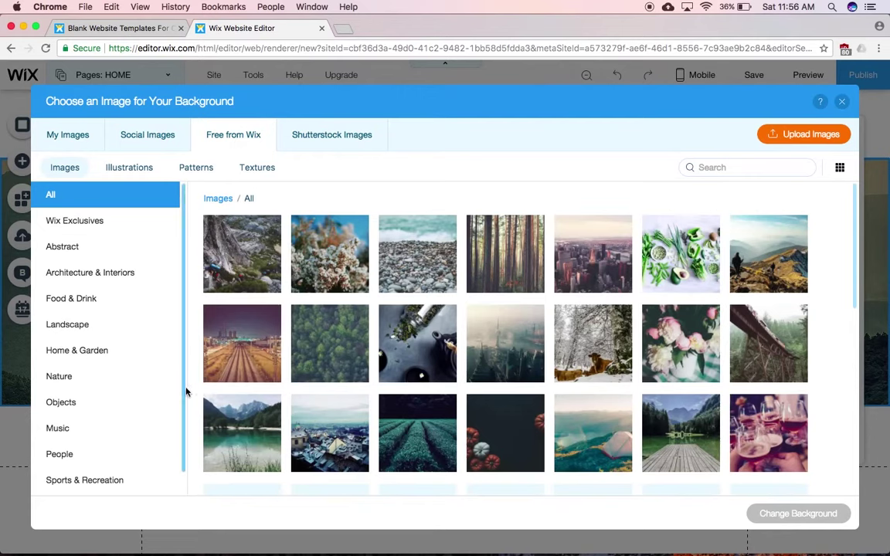
{"action": "left_click", "coordinate": [734, 169]}
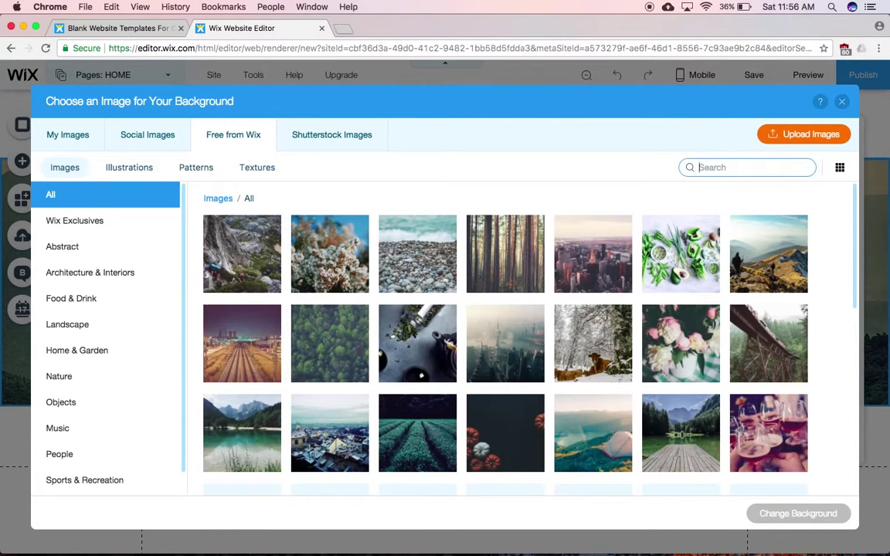
{"action": "type", "text": "Mexican Food"}
{"action": "key", "text": "Return"}
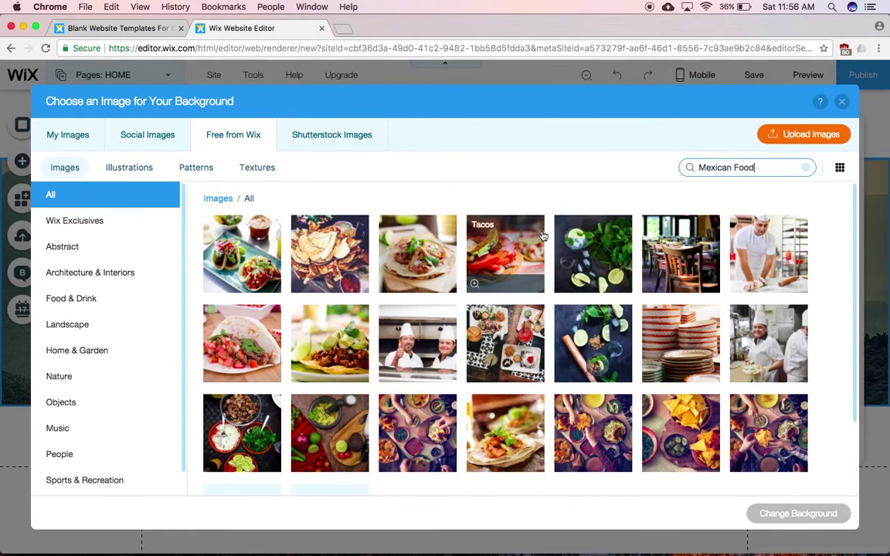
- Apply the photo of bowls with chopped onion and cilantro as the strip background and extend the strip's lower edge slightly downward
{"action": "scroll", "coordinate": [543, 235], "scroll_direction": "down", "scroll_amount": 1}
{"action": "scroll", "coordinate": [543, 235], "scroll_direction": "up", "scroll_amount": 1}
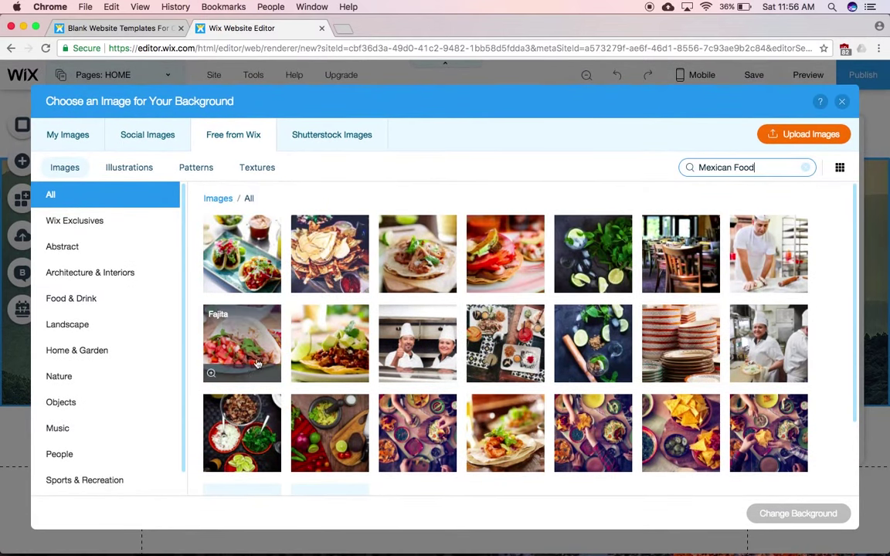
{"action": "left_click", "coordinate": [239, 424]}
{"action": "left_click", "coordinate": [762, 512]}
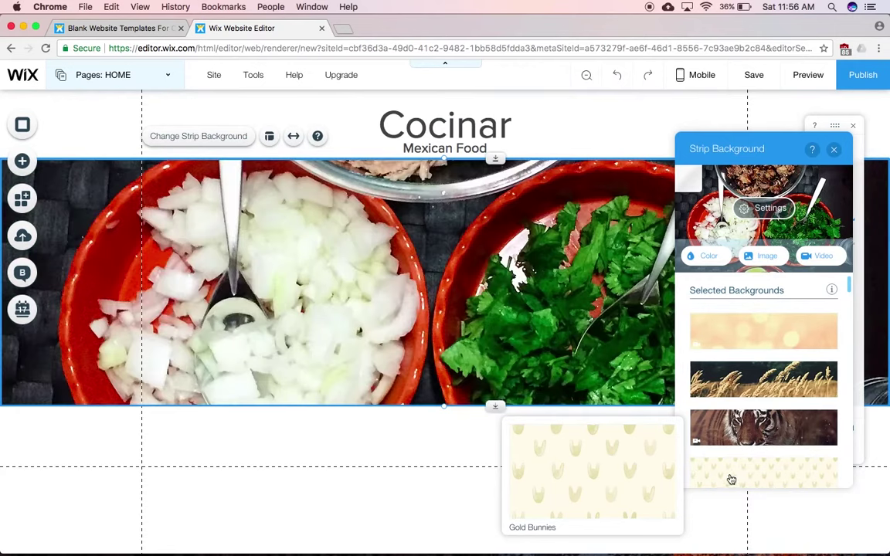
{"action": "mouse_move", "coordinate": [447, 406]}
{"action": "left_mouse_down"}
{"action": "mouse_move", "coordinate": [447, 519]}
{"action": "mouse_move", "coordinate": [445, 424]}
{"action": "left_mouse_up"}
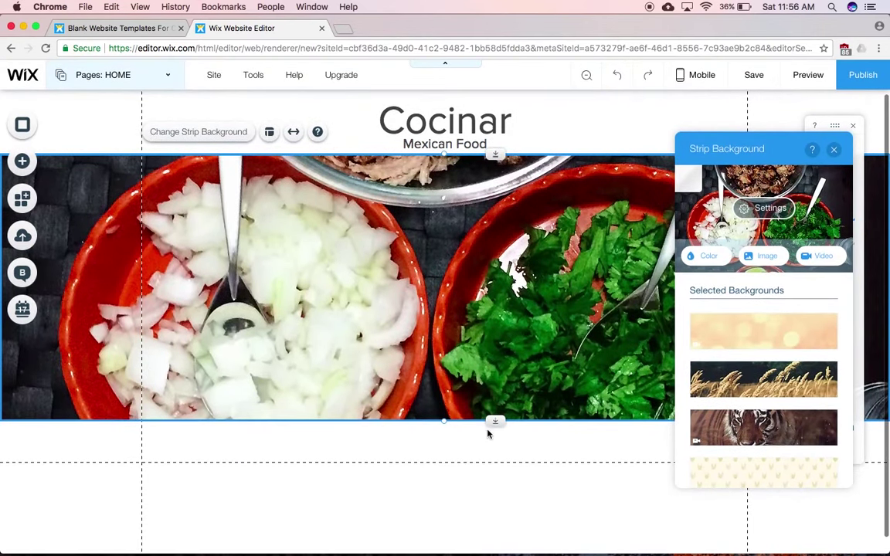
{"action": "left_click_drag", "start_coordinate": [442, 421], "coordinate": [443, 438]}
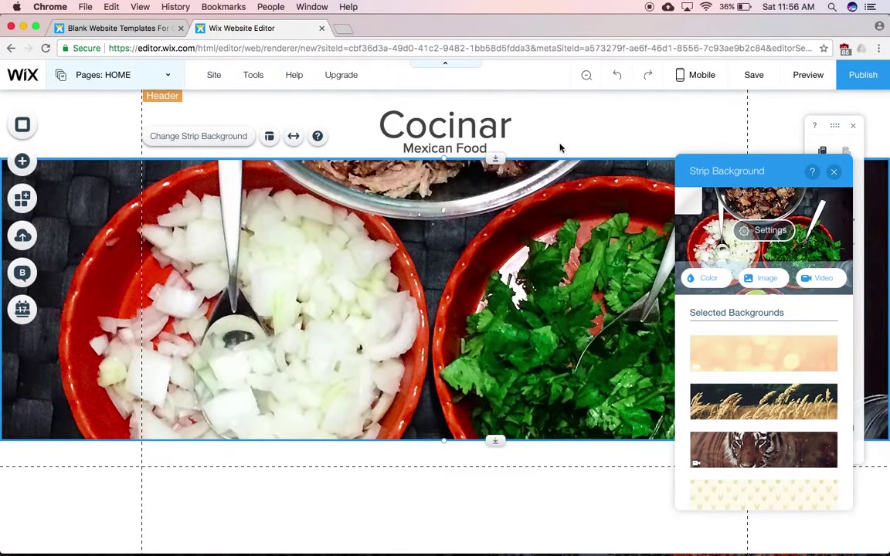
- Change the header design to the solid near-black preset
{"action": "left_click", "coordinate": [223, 121]}
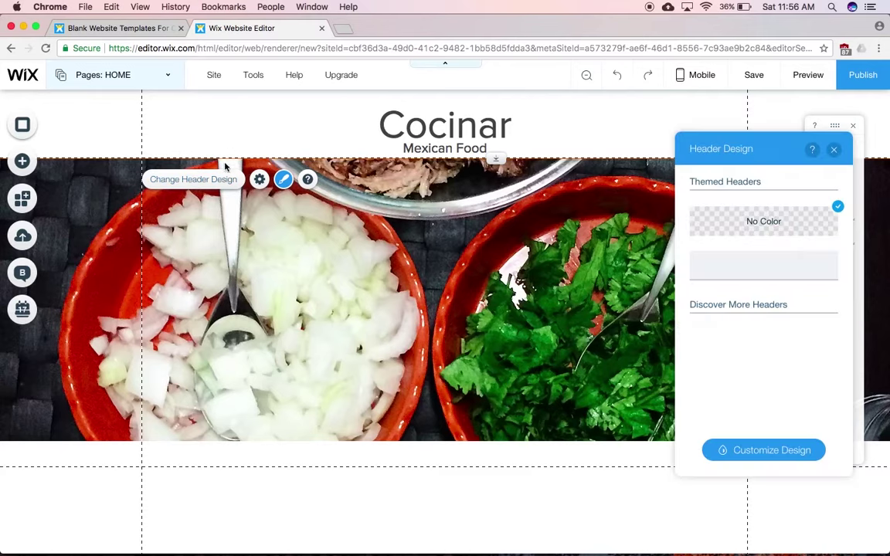
{"action": "scroll", "coordinate": [717, 266], "scroll_direction": "down", "scroll_amount": 5}
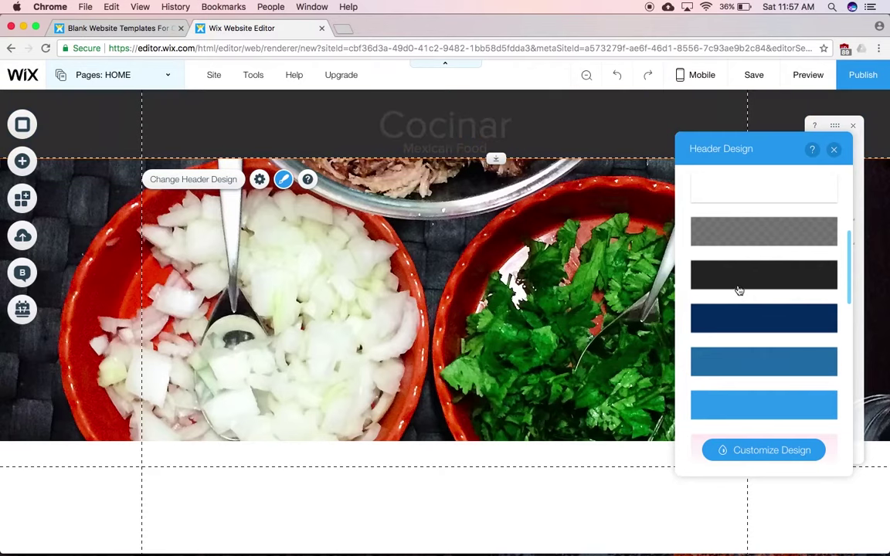
{"action": "left_click", "coordinate": [739, 291]}
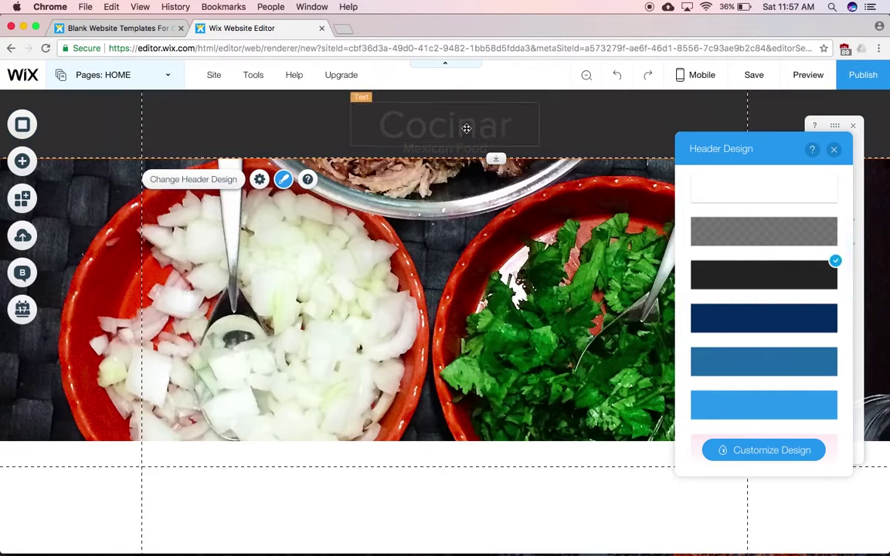
{"action": "left_click", "coordinate": [466, 129]}
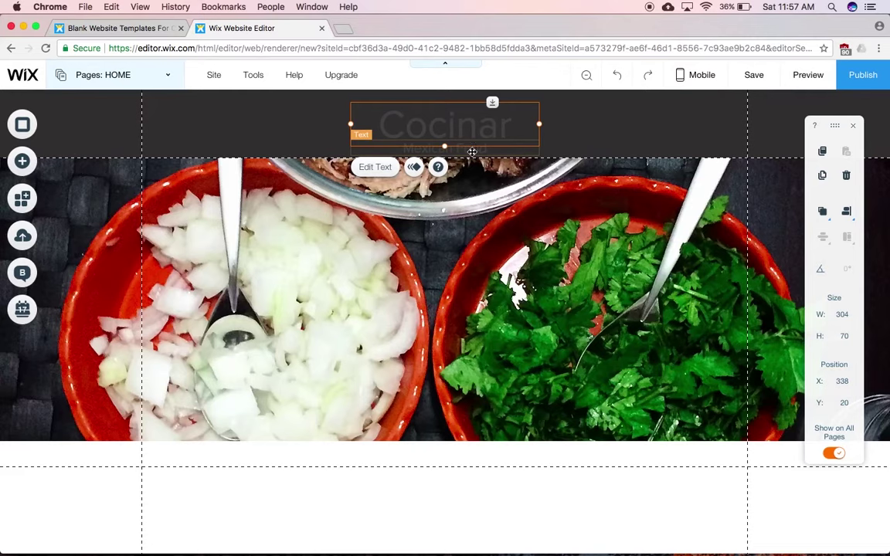
{"action": "left_click", "coordinate": [472, 152], "text": "shift"}
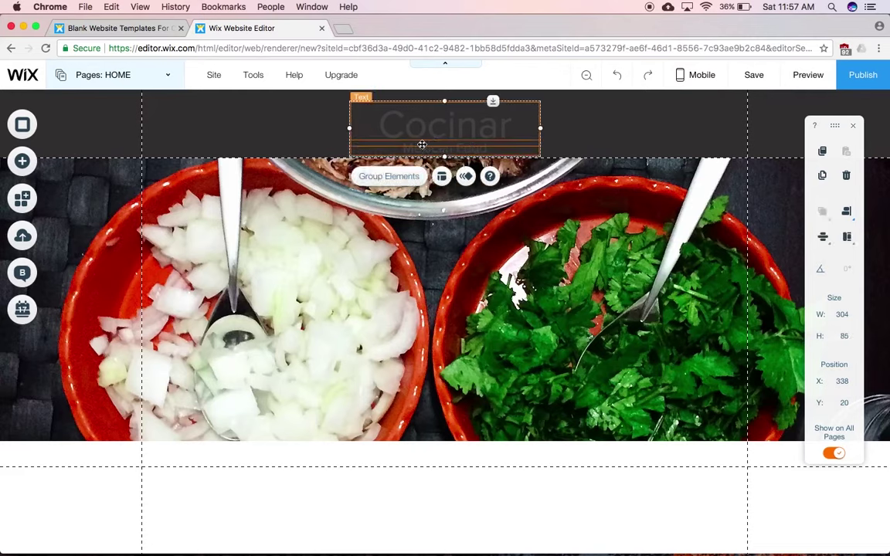
{"action": "left_click", "coordinate": [604, 126]}
- Set the text colour of the "Cocinar" title to light grey #E8E6E6 and close its text settings
{"action": "left_click", "coordinate": [433, 127]}
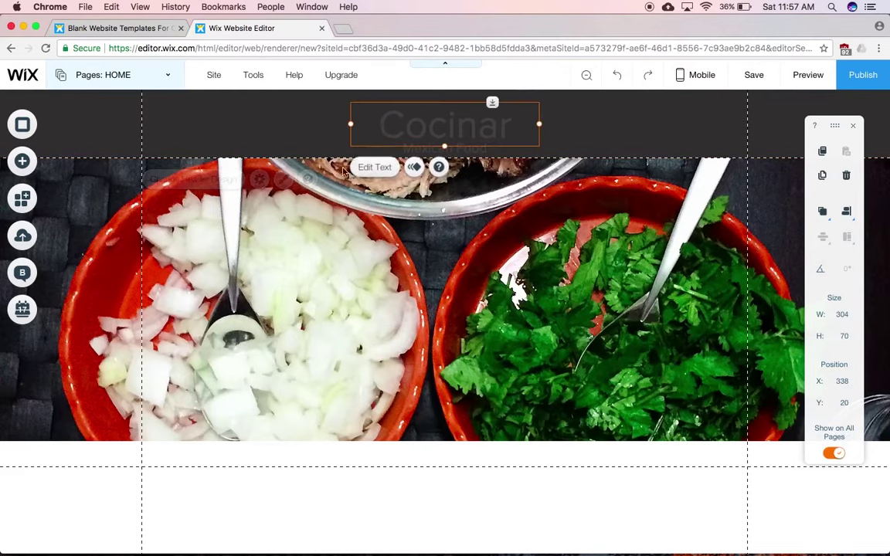
{"action": "key", "text": "Return"}
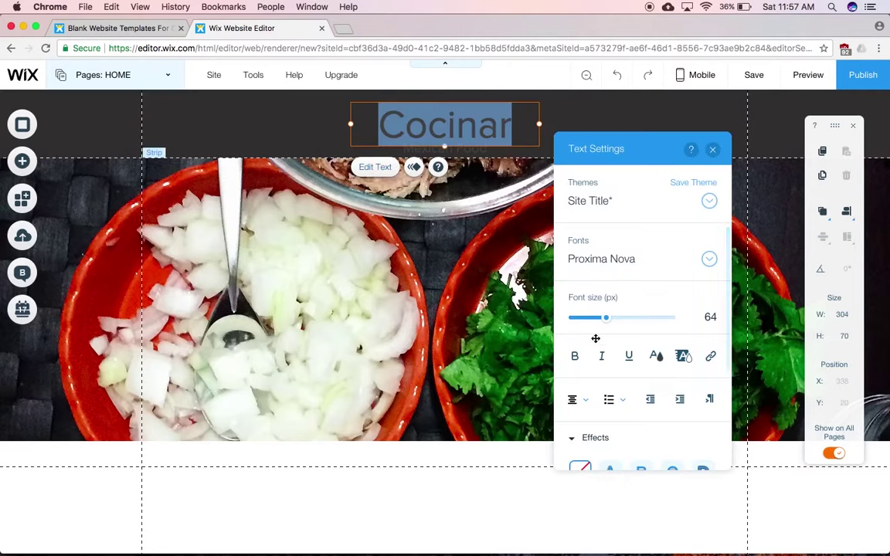
{"action": "left_click", "coordinate": [662, 360]}
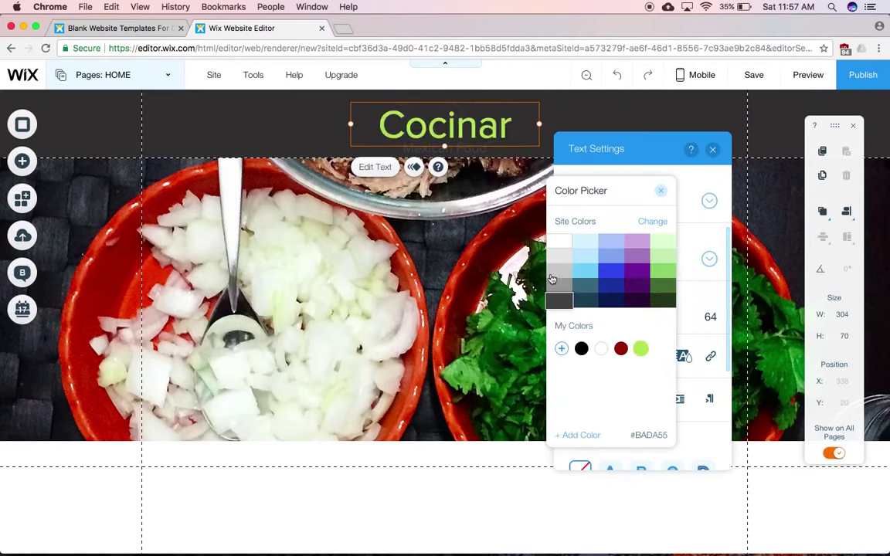
{"action": "left_click", "coordinate": [560, 257]}
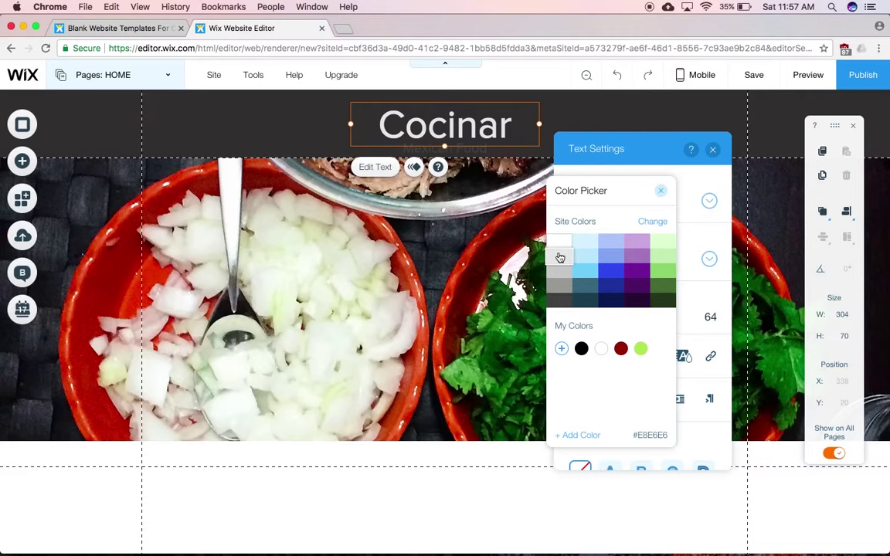
{"action": "left_click", "coordinate": [661, 190]}
{"action": "left_click", "coordinate": [711, 150]}
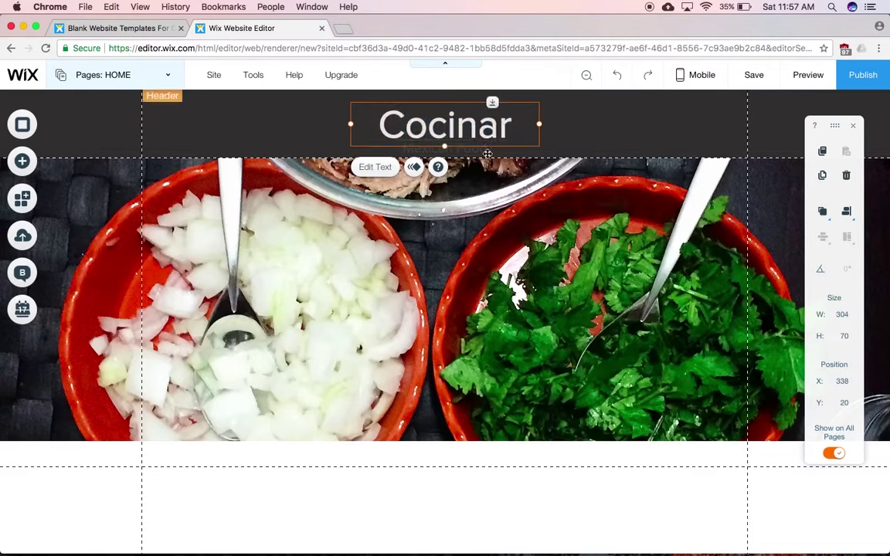
- Set the text colour of the "Mexican Food" subtitle to light grey #E8E6E6 and close its text settings
{"action": "left_click", "coordinate": [487, 152]}
{"action": "double_click", "coordinate": [463, 149]}
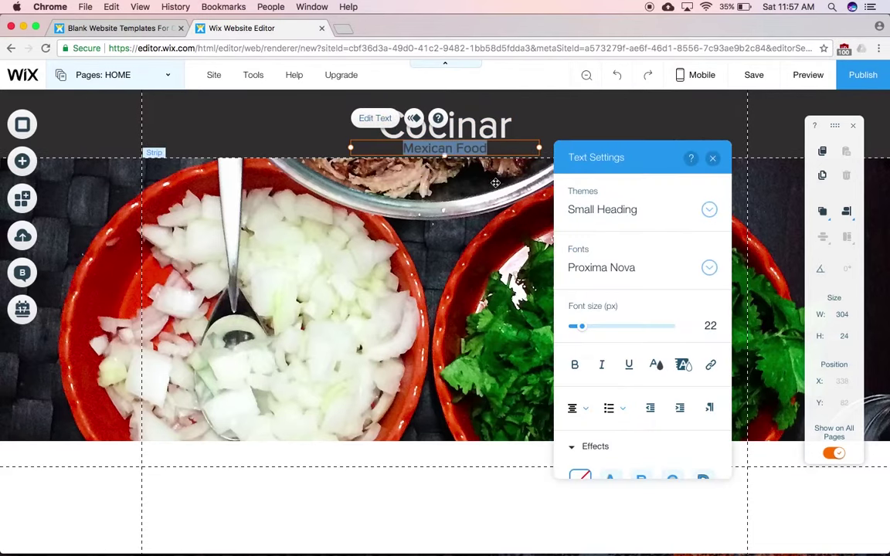
{"action": "left_click", "coordinate": [656, 366]}
{"action": "left_click", "coordinate": [560, 262]}
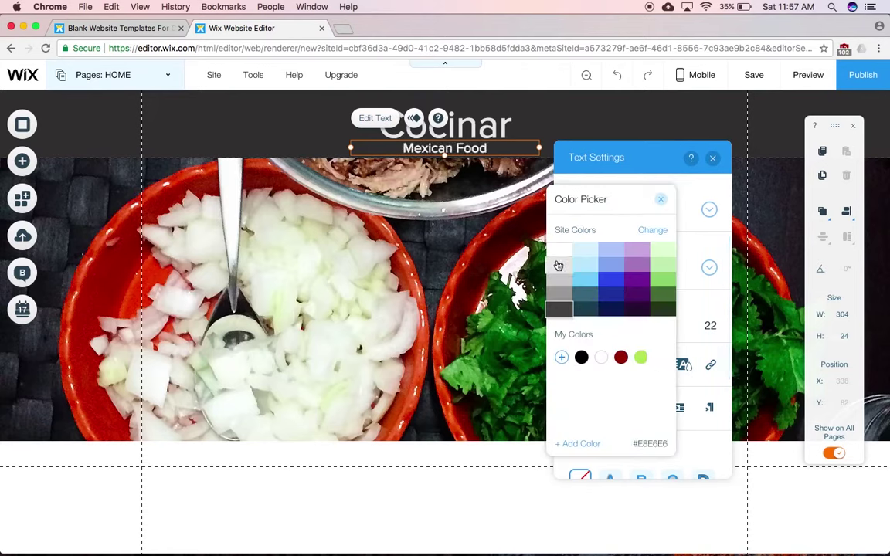
{"action": "left_click", "coordinate": [661, 199]}
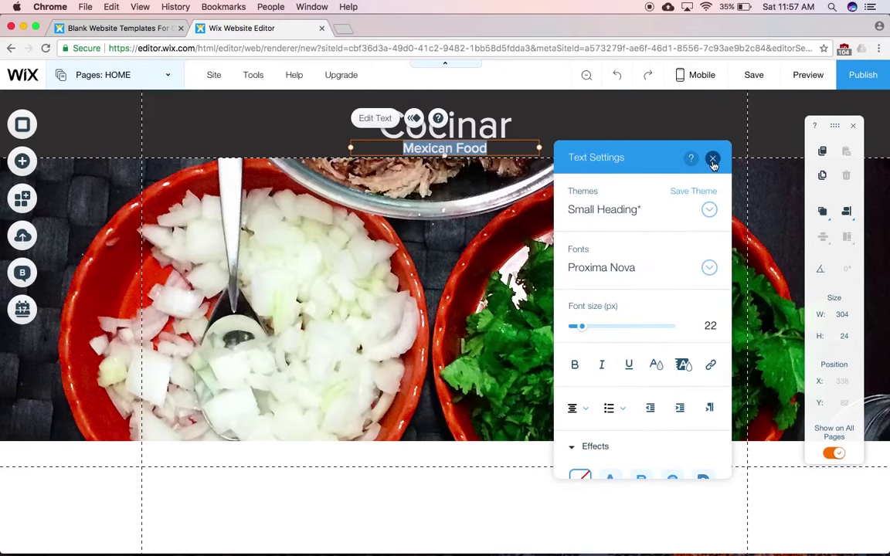
{"action": "left_click", "coordinate": [712, 159]}
{"action": "left_click", "coordinate": [610, 477]}
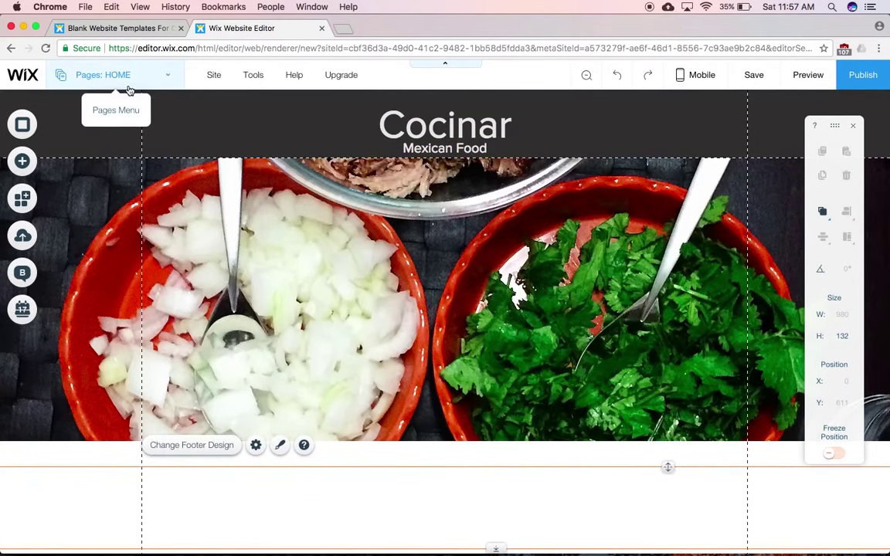
- Add a new page named "Contact" to the site and close the page list
{"action": "left_click", "coordinate": [144, 77]}
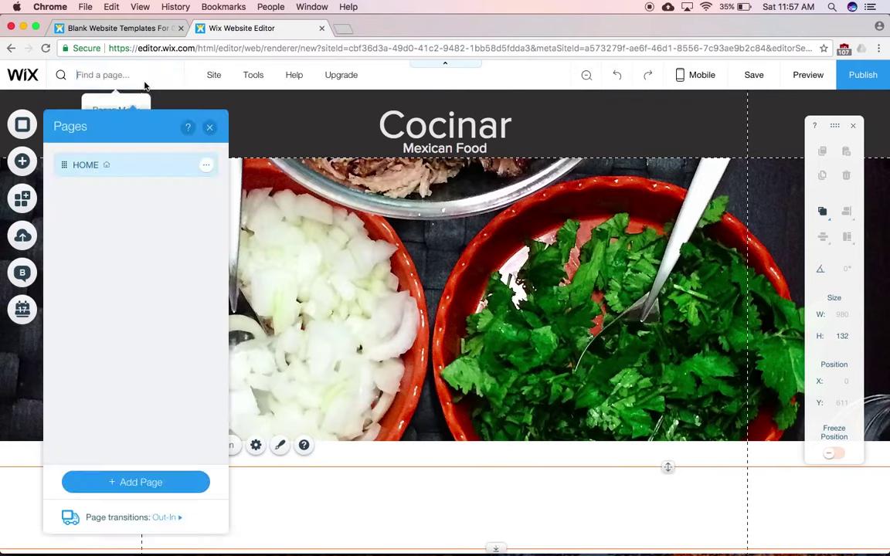
{"action": "left_click", "coordinate": [192, 485]}
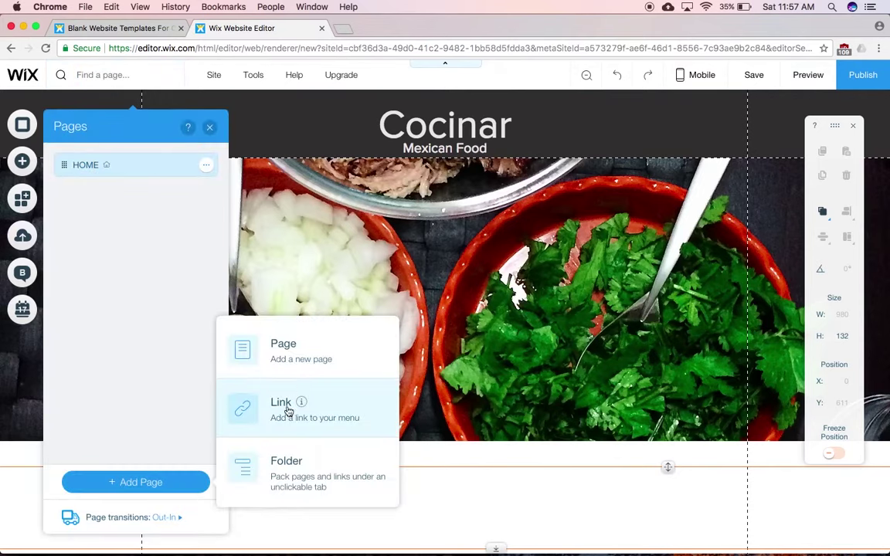
{"action": "left_click", "coordinate": [302, 359]}
{"action": "type", "text": "Contact"}
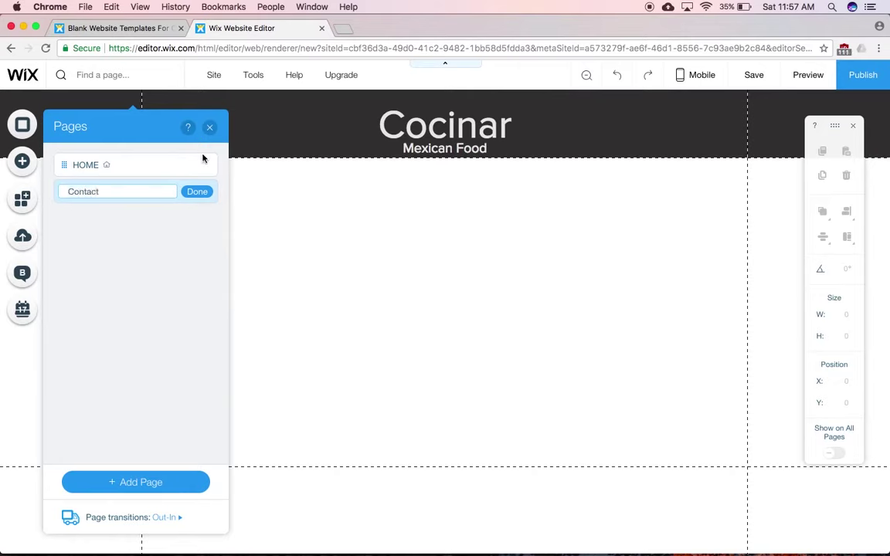
{"action": "left_click", "coordinate": [195, 191]}
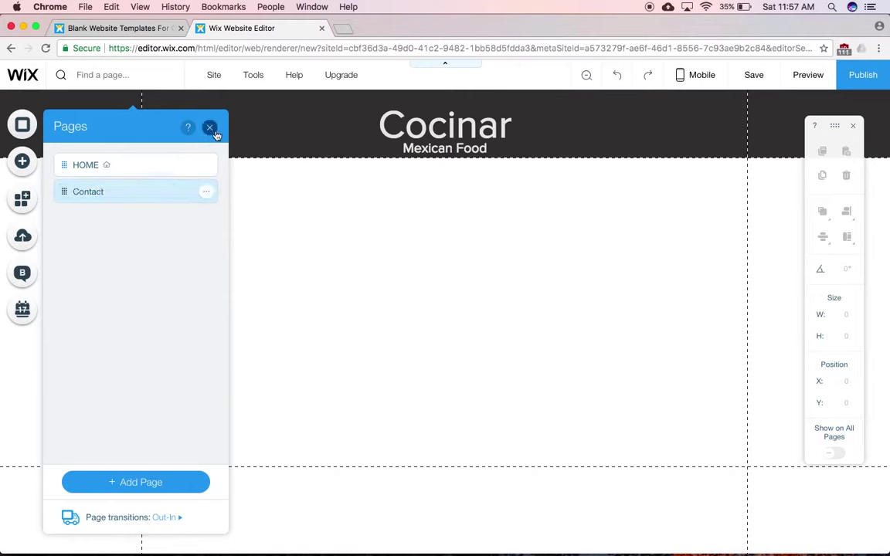
{"action": "left_click", "coordinate": [209, 127]}
- Add the green contact form with a black Submit button to the page's right half and narrow it to about 509 px
{"action": "left_click", "coordinate": [39, 165]}
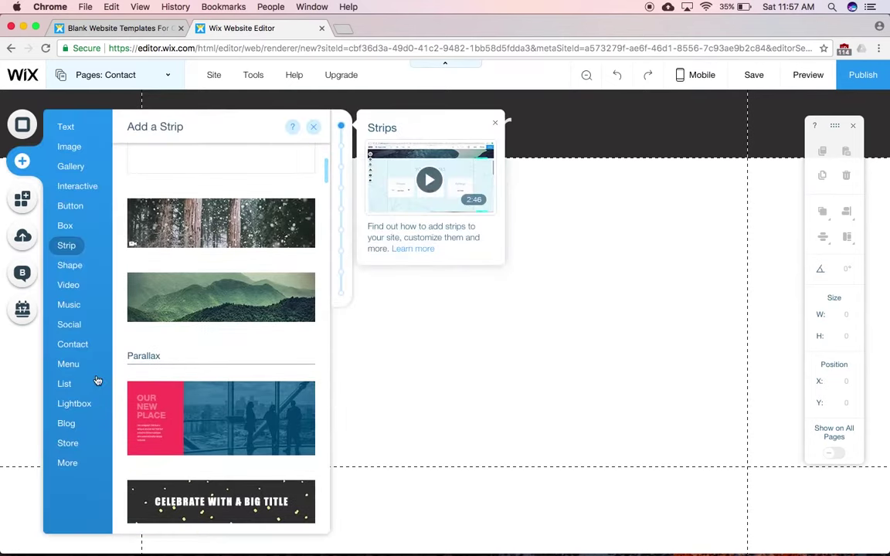
{"action": "mouse_move", "coordinate": [81, 346]}
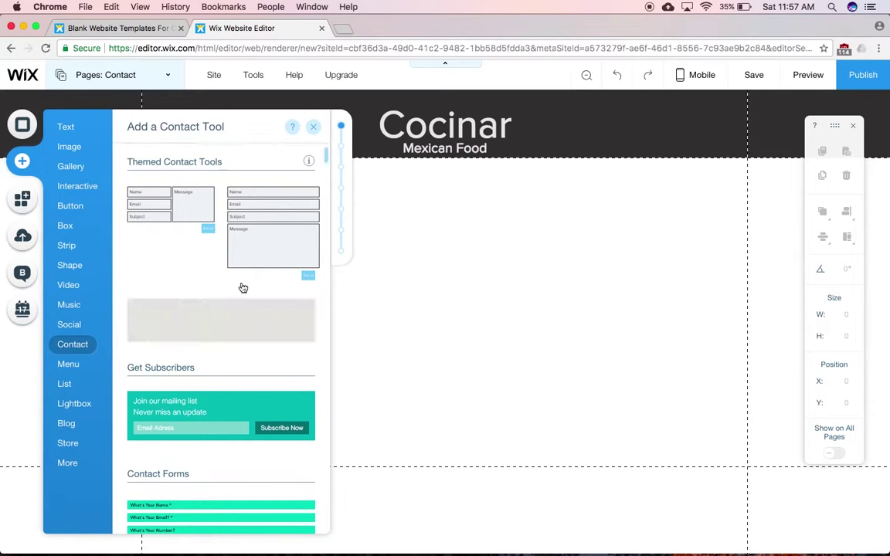
{"action": "scroll", "coordinate": [240, 289], "scroll_direction": "down", "scroll_amount": 3}
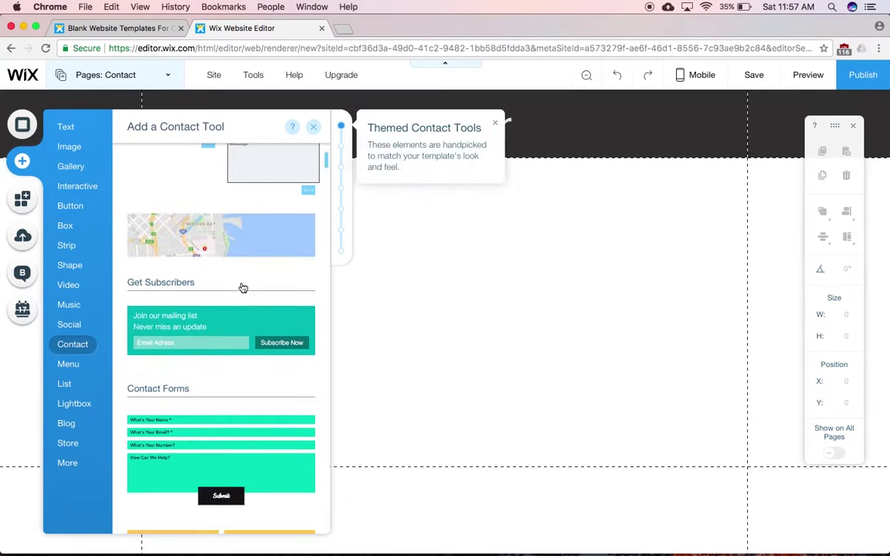
{"action": "left_click", "coordinate": [224, 458]}
{"action": "left_click_drag", "start_coordinate": [378, 289], "coordinate": [483, 295]}
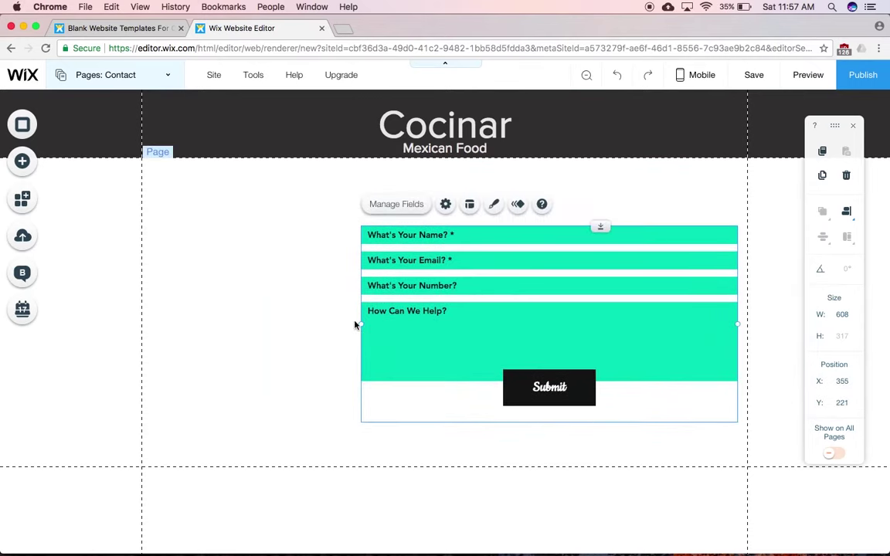
{"action": "left_click_drag", "start_coordinate": [360, 325], "coordinate": [422, 325]}
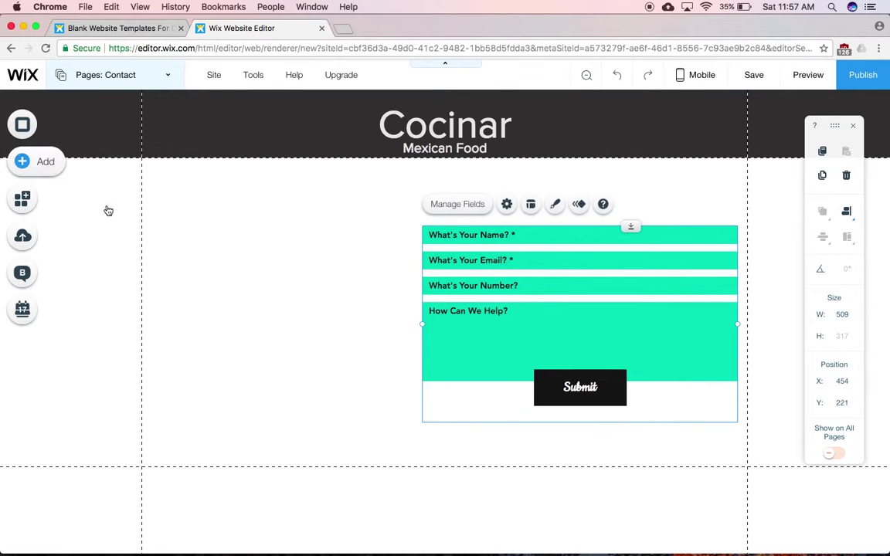
- Add the themed Google map, narrow it to about 391 px and place it left of the form, level with its upper edge
{"action": "left_click", "coordinate": [37, 160]}
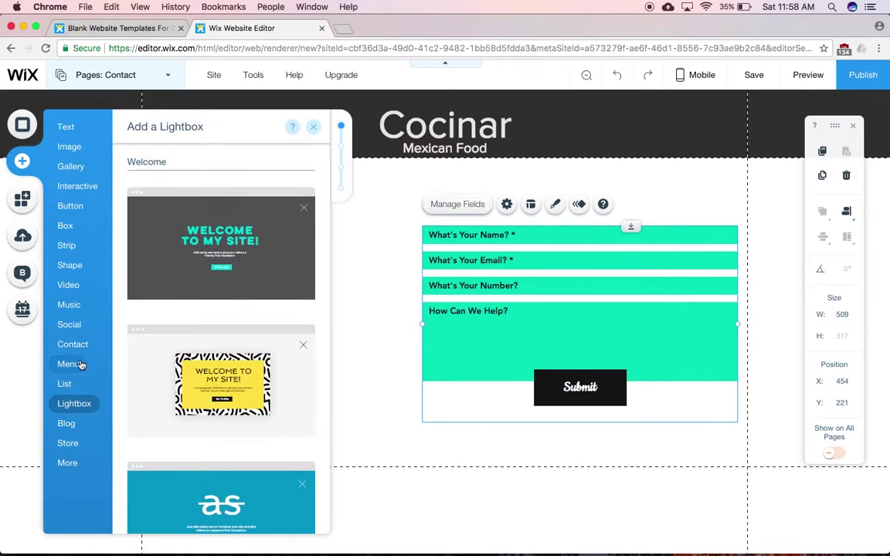
{"action": "scroll", "coordinate": [244, 313], "scroll_direction": "down", "scroll_amount": 10}
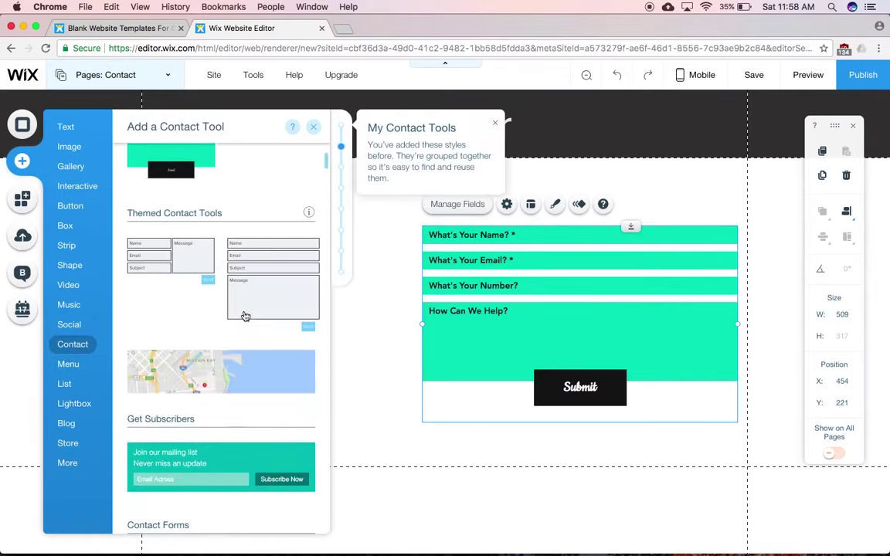
{"action": "scroll", "coordinate": [244, 309], "scroll_direction": "up", "scroll_amount": 6}
{"action": "left_click", "coordinate": [244, 301]}
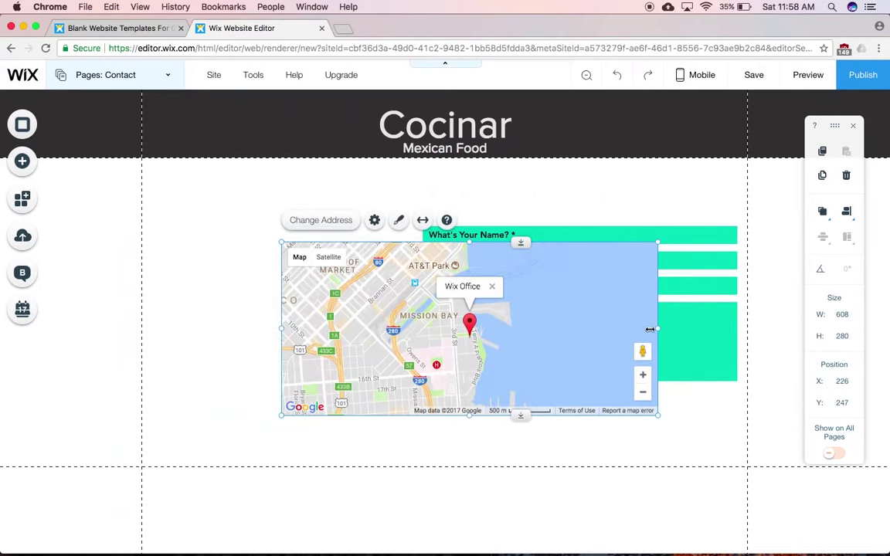
{"action": "left_click_drag", "start_coordinate": [650, 329], "coordinate": [523, 329]}
{"action": "left_click_drag", "start_coordinate": [432, 331], "coordinate": [303, 316]}
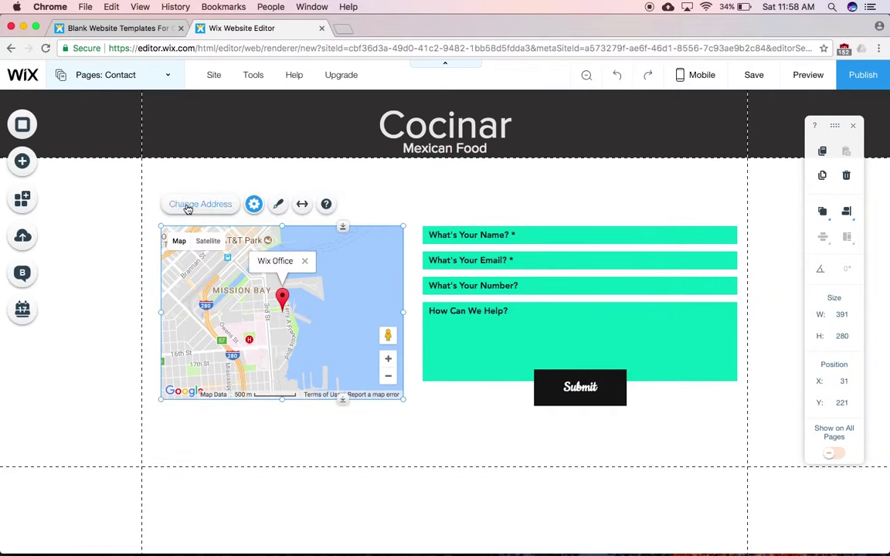
- Examine the map's location, description and behaviour settings and close them
{"action": "left_click", "coordinate": [188, 207]}
{"action": "left_click", "coordinate": [545, 201]}
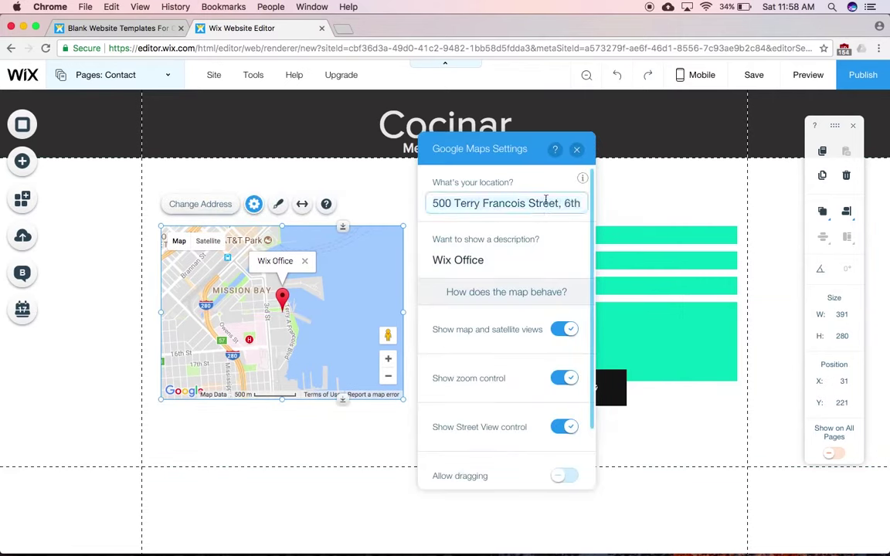
{"action": "left_click", "coordinate": [577, 149]}
- Review the contact form's field list and its settings for recipient e-mail, button label and messages
{"action": "left_click", "coordinate": [461, 206]}
{"action": "left_click", "coordinate": [478, 248]}
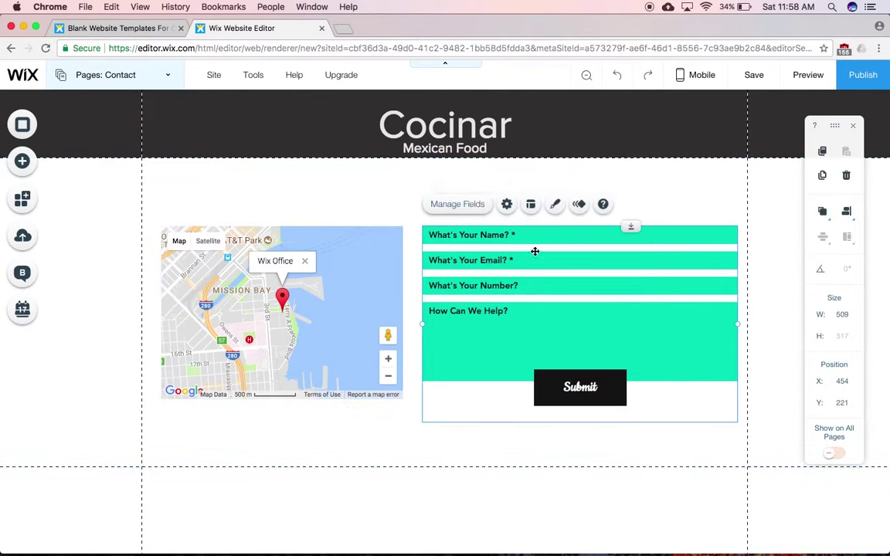
{"action": "left_click", "coordinate": [482, 207]}
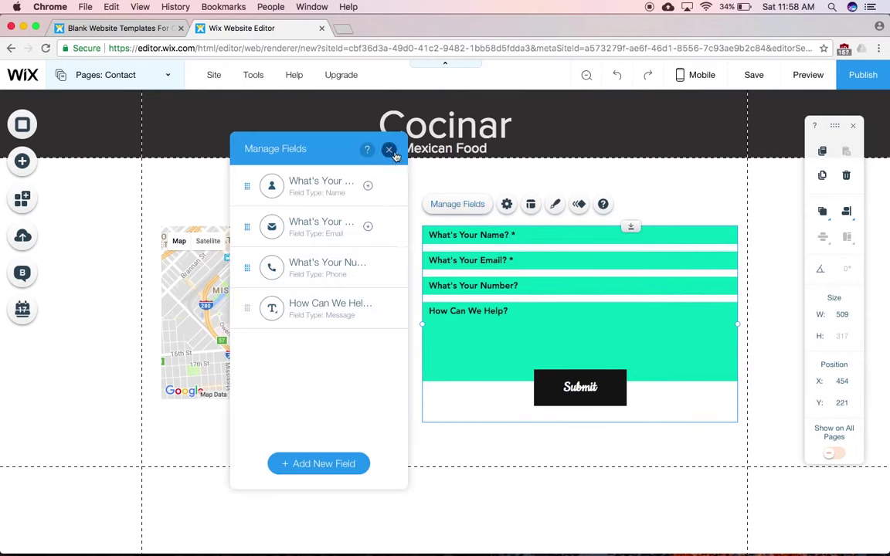
{"action": "left_click", "coordinate": [390, 150]}
{"action": "left_click", "coordinate": [506, 204]}
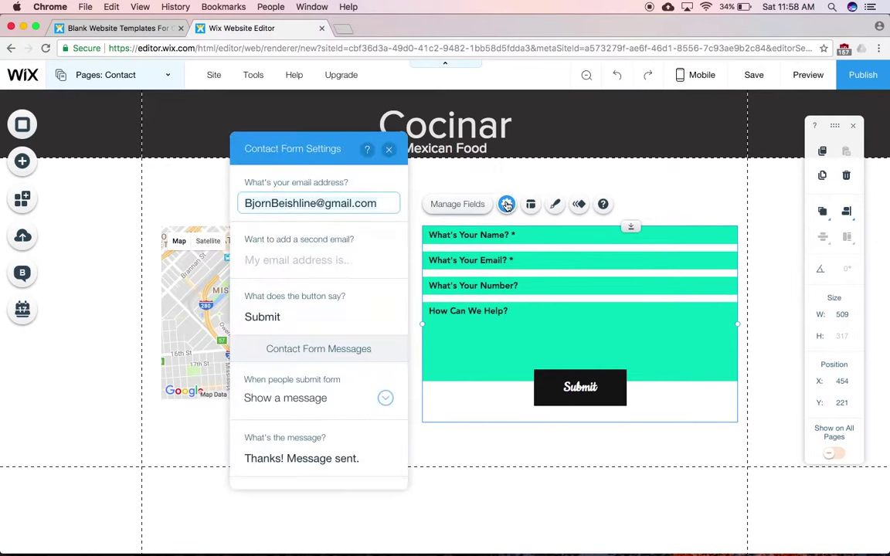
{"action": "scroll", "coordinate": [379, 234], "scroll_direction": "down", "scroll_amount": 2}
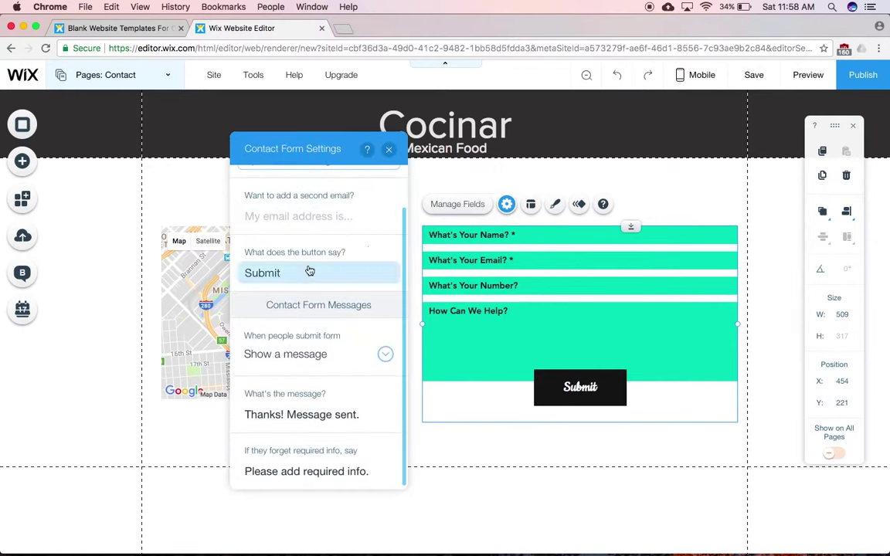
{"action": "left_click", "coordinate": [390, 151]}
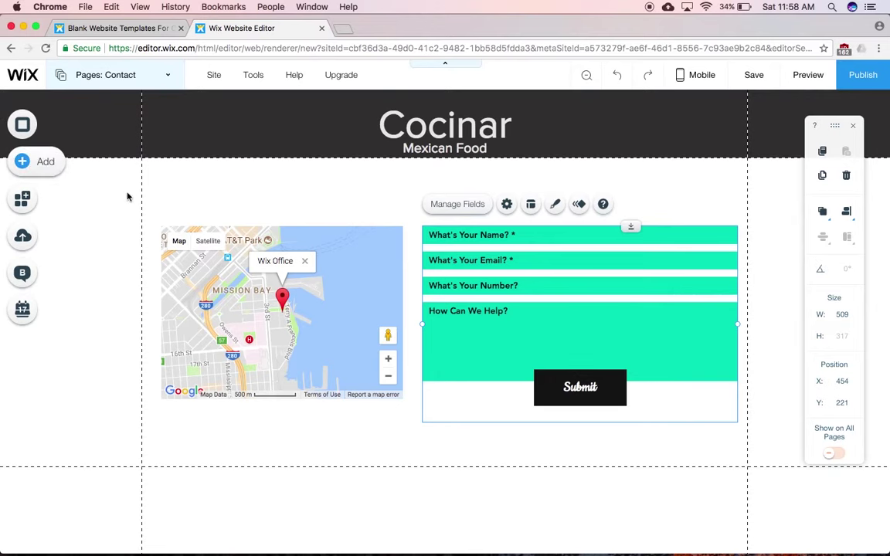
- Add a Large Heading above the map, aligned with its left edge, and change its text to "Contact Us"
{"action": "left_click", "coordinate": [22, 162]}
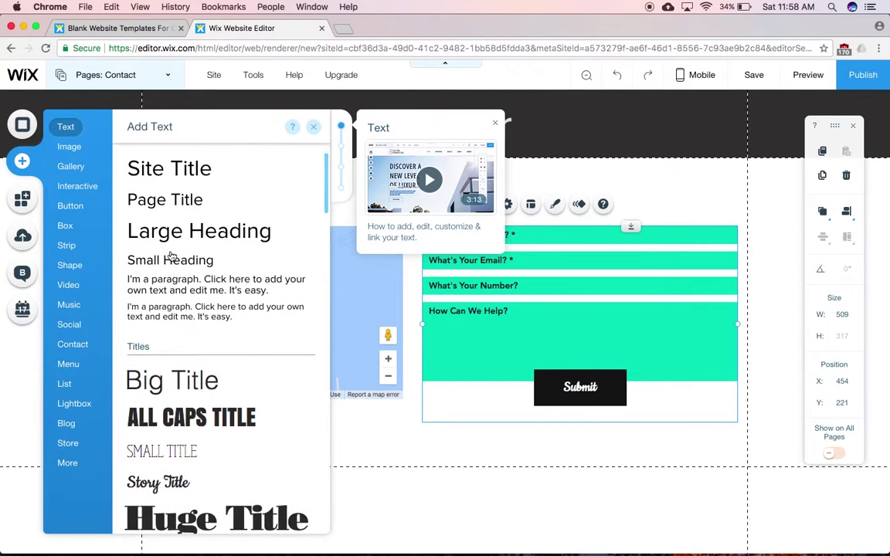
{"action": "left_click_drag", "start_coordinate": [183, 236], "coordinate": [209, 180]}
{"action": "left_click", "coordinate": [190, 148]}
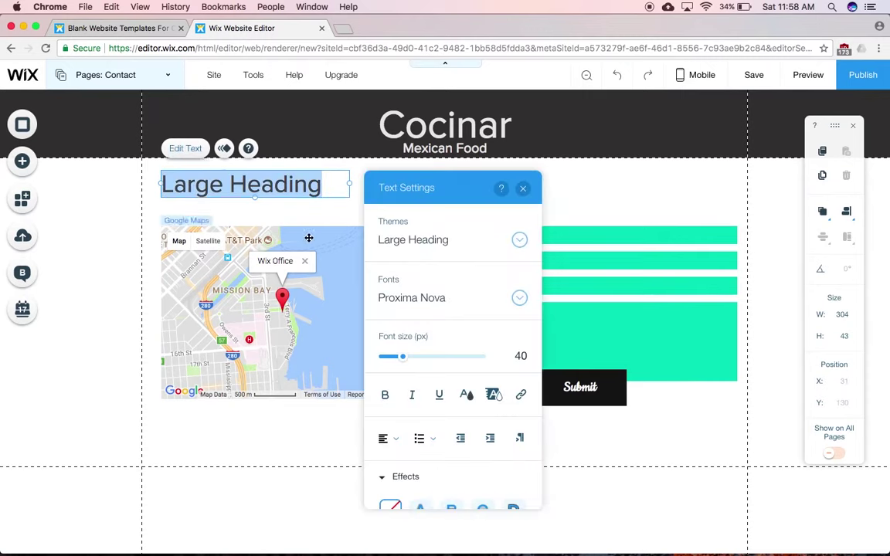
{"action": "type", "text": "Contact Us"}
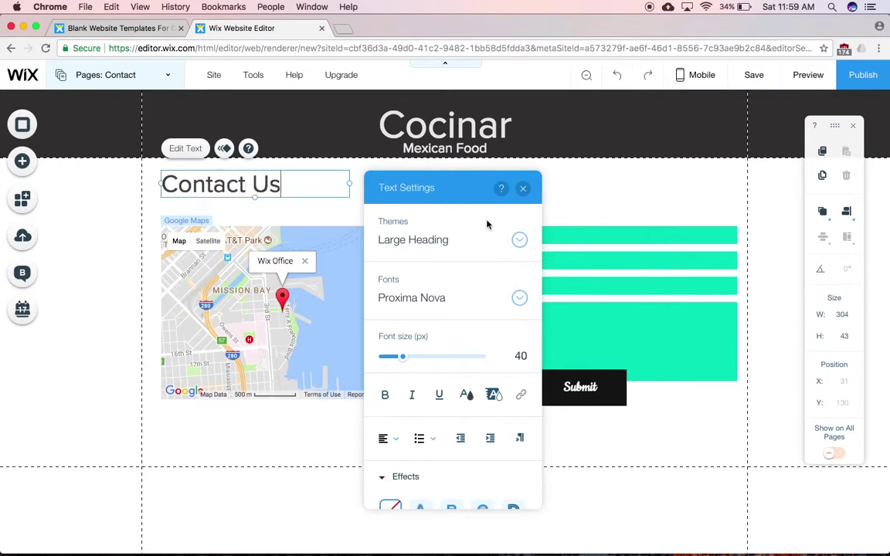
{"action": "left_click", "coordinate": [523, 189]}
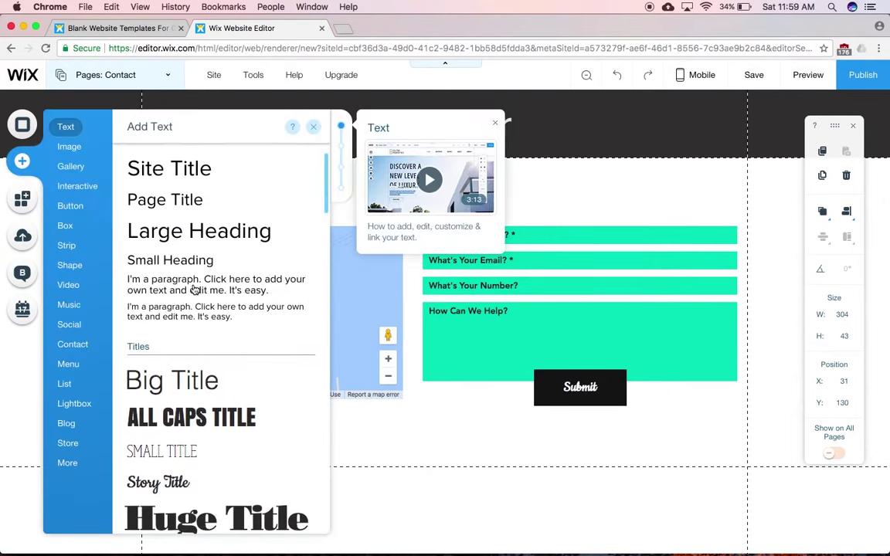
- Add a placeholder paragraph between the "Contact Us" heading and the map, and widen it so its text fits on one line
{"action": "left_click_drag", "start_coordinate": [195, 290], "coordinate": [228, 219]}
{"action": "left_click", "coordinate": [387, 277]}
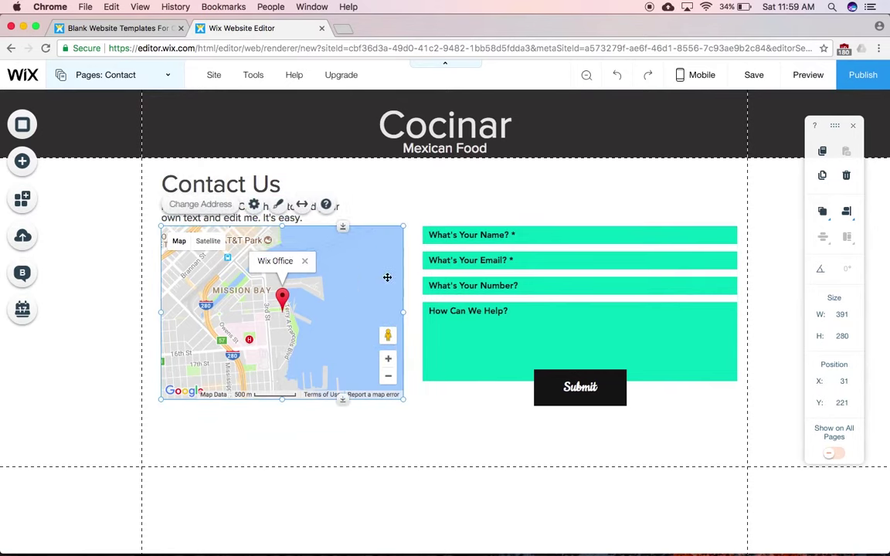
{"action": "left_click", "coordinate": [338, 183]}
{"action": "left_click", "coordinate": [340, 210]}
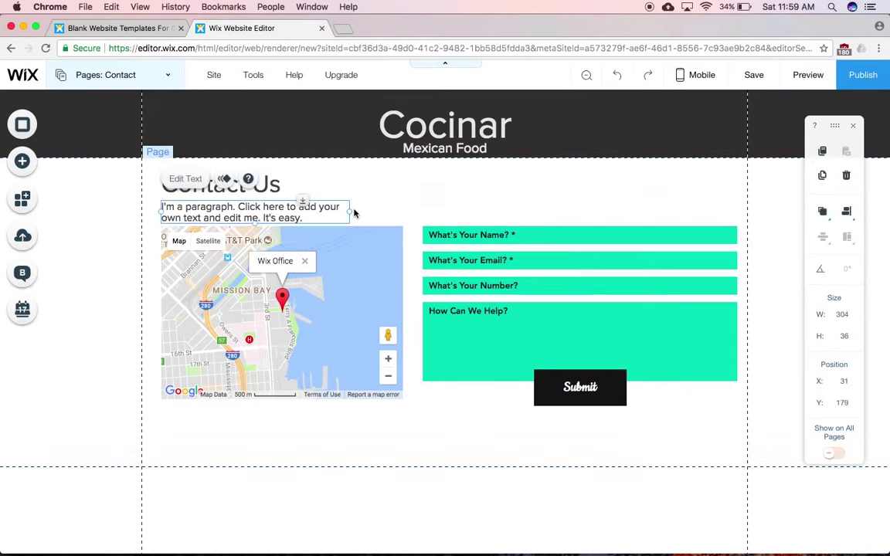
{"action": "left_click_drag", "start_coordinate": [352, 210], "coordinate": [525, 214]}
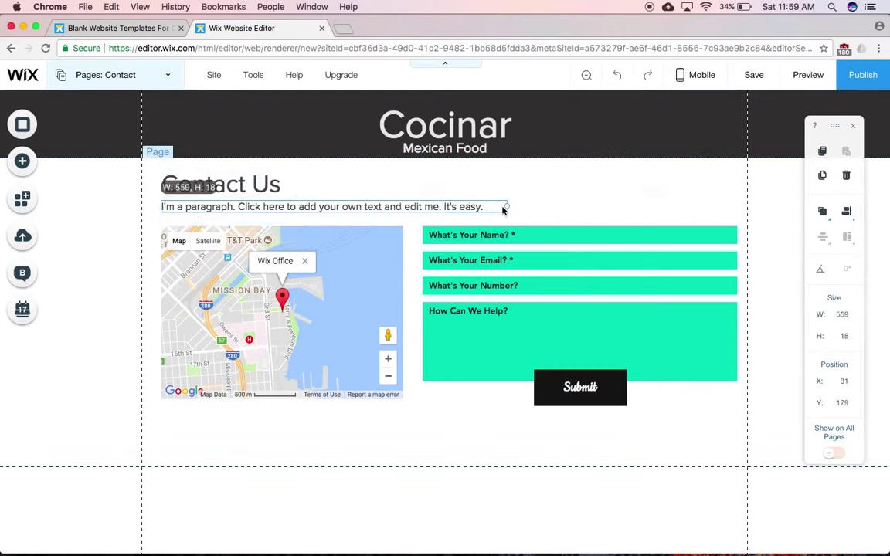
{"action": "left_click", "coordinate": [540, 214]}
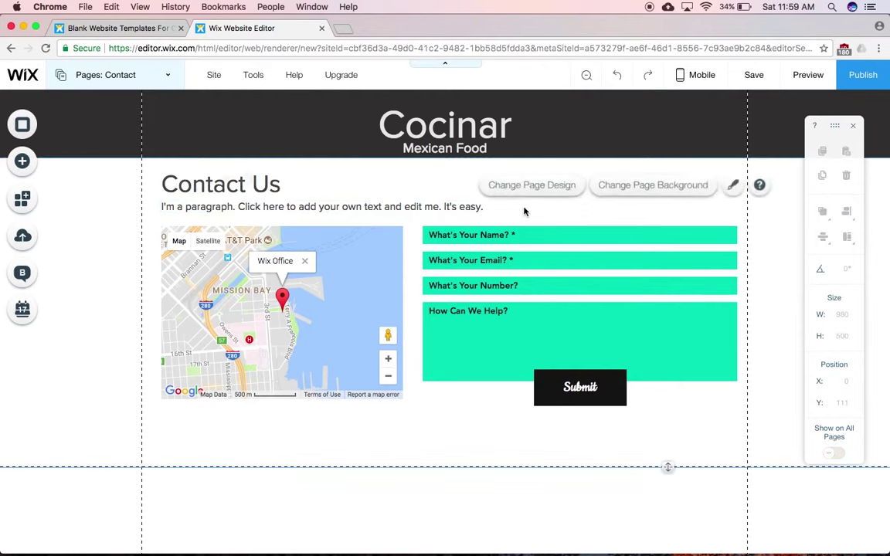
{"action": "left_click", "coordinate": [793, 401]}
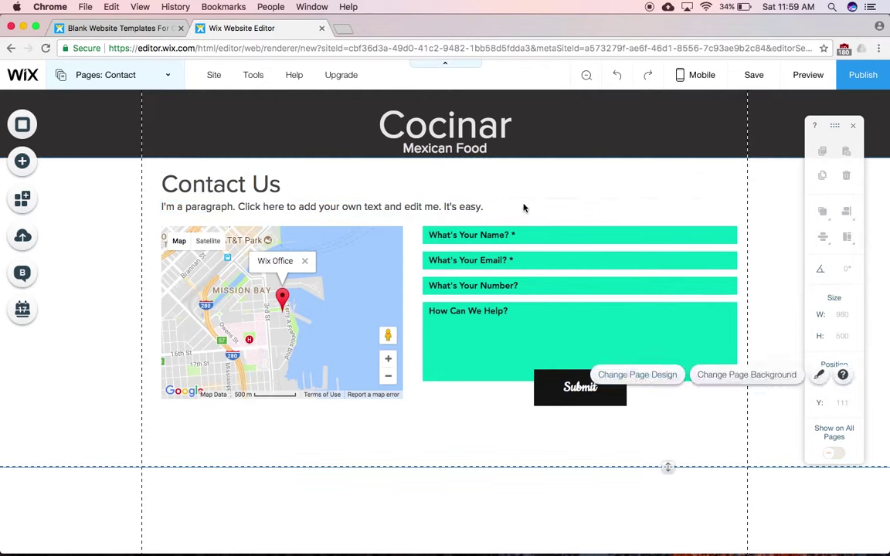
- Preview the Contact page and return to the editor
{"action": "left_click", "coordinate": [808, 75]}
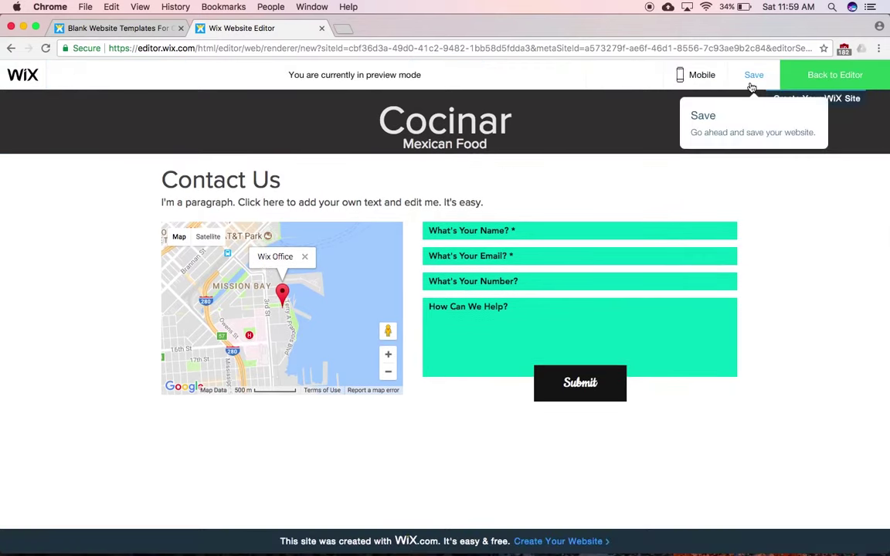
{"action": "left_click", "coordinate": [751, 85]}
{"action": "left_click", "coordinate": [644, 177]}
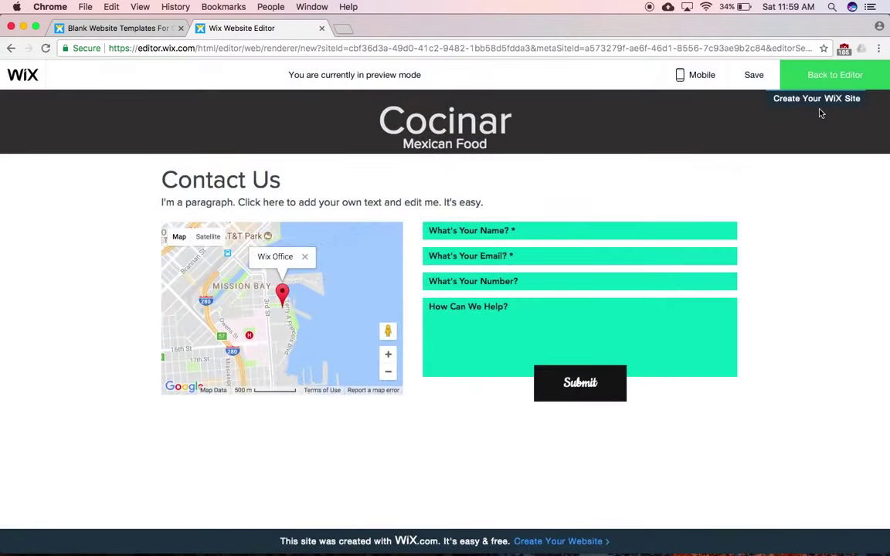
{"action": "left_click", "coordinate": [829, 76]}
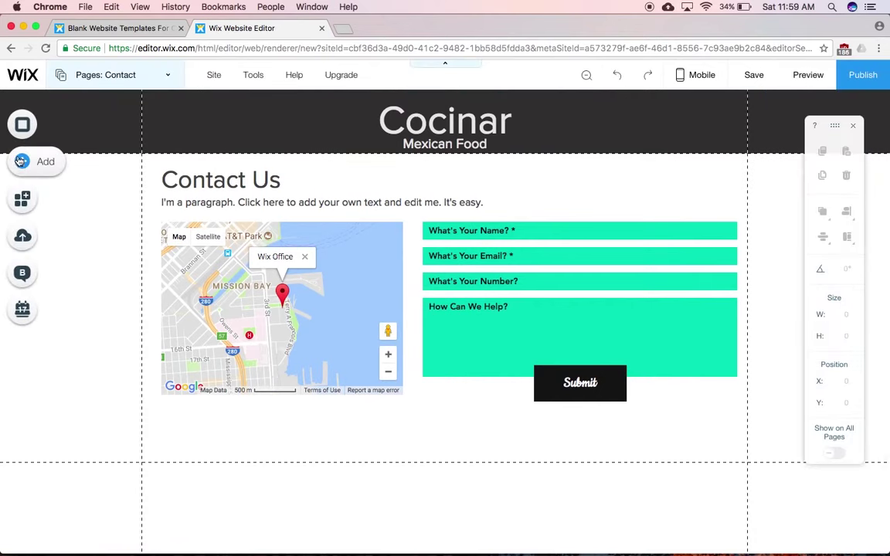
- Add a solid blue horizontal menu to the Contact page below the header, widened to about 989 px, and preview the site
{"action": "left_click", "coordinate": [39, 161]}
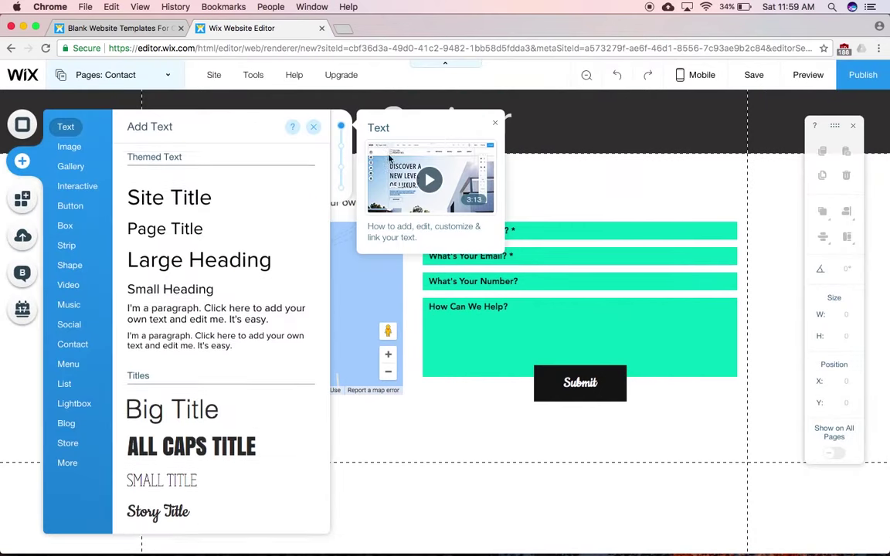
{"action": "scroll", "coordinate": [232, 249], "scroll_direction": "down", "scroll_amount": 5}
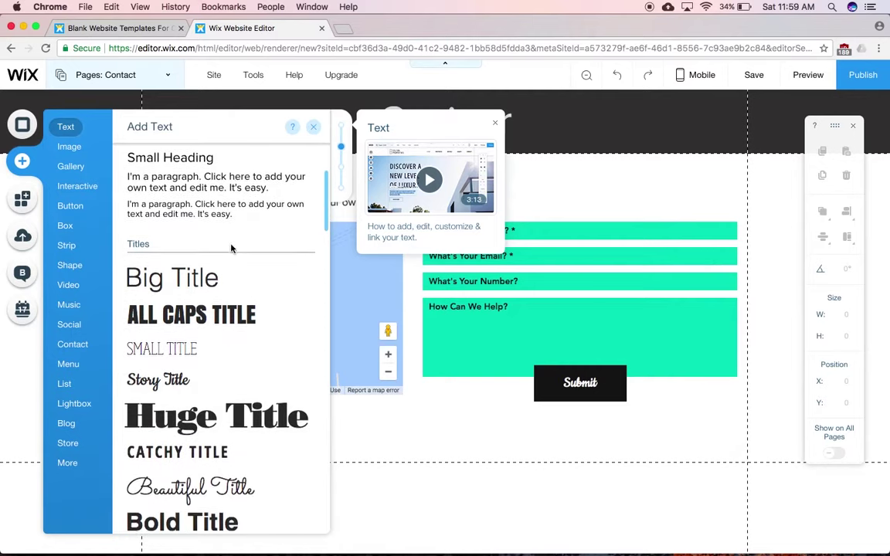
{"action": "left_click", "coordinate": [66, 368]}
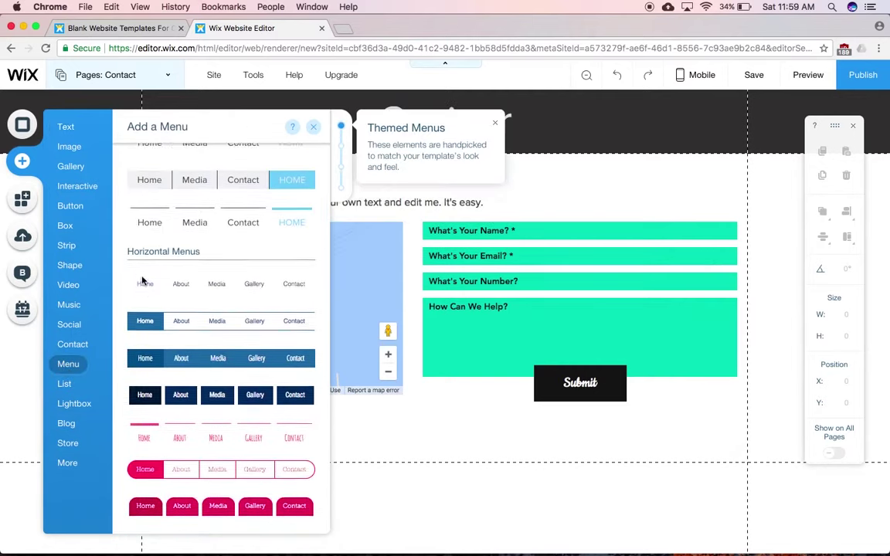
{"action": "scroll", "coordinate": [218, 303], "scroll_direction": "down", "scroll_amount": 6}
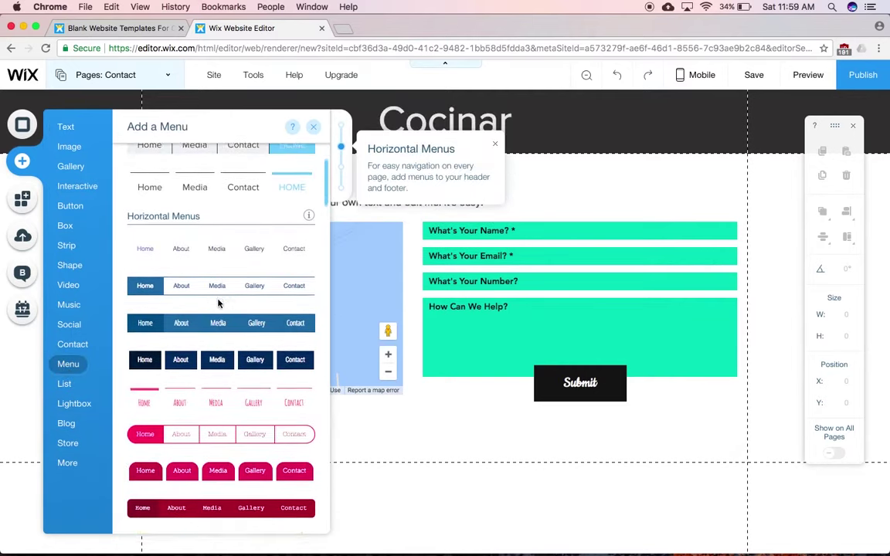
{"action": "scroll", "coordinate": [218, 304], "scroll_direction": "down", "scroll_amount": 10}
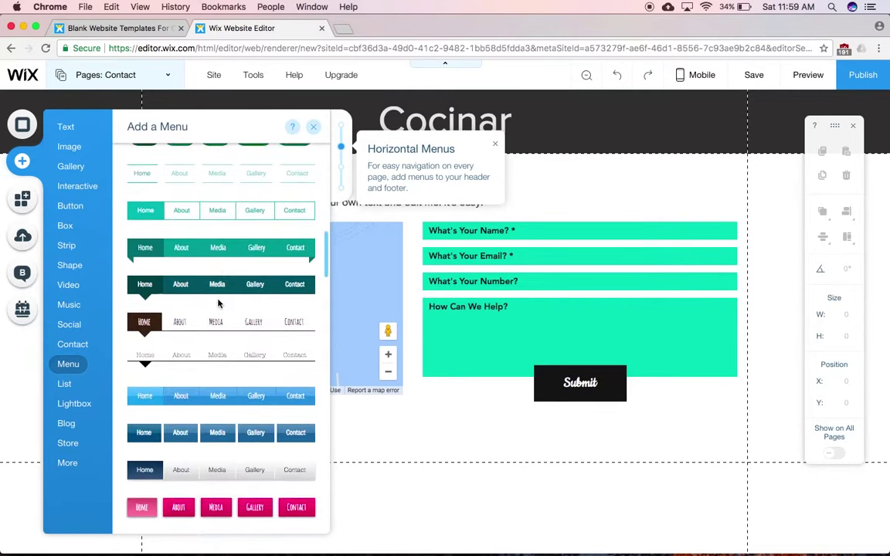
{"action": "scroll", "coordinate": [217, 304], "scroll_direction": "down", "scroll_amount": 10}
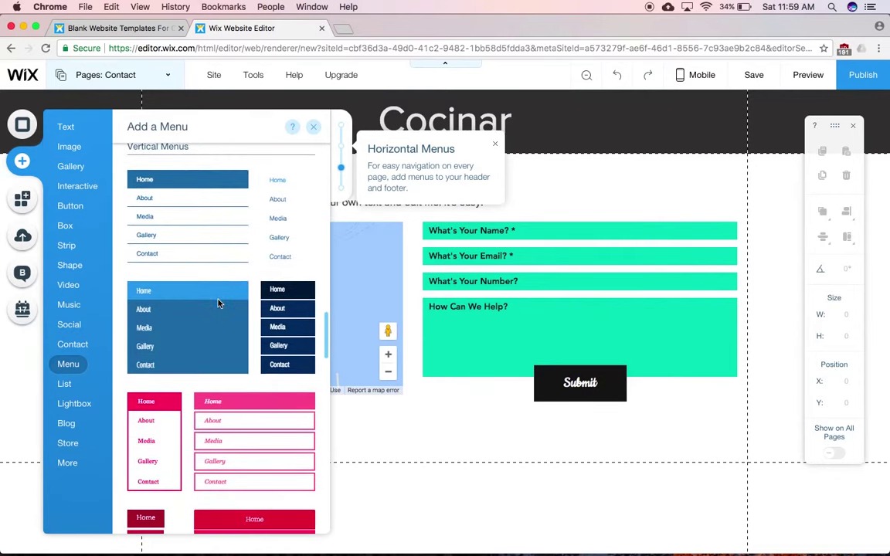
{"action": "scroll", "coordinate": [217, 303], "scroll_direction": "up", "scroll_amount": 3}
{"action": "scroll", "coordinate": [217, 304], "scroll_direction": "up", "scroll_amount": 10}
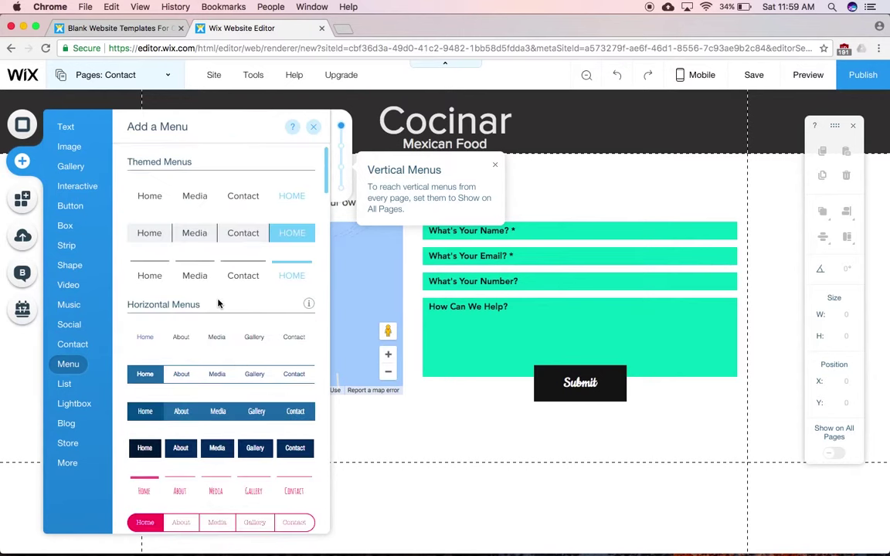
{"action": "left_click_drag", "start_coordinate": [217, 315], "coordinate": [280, 182]}
{"action": "left_click_drag", "start_coordinate": [511, 170], "coordinate": [749, 171]}
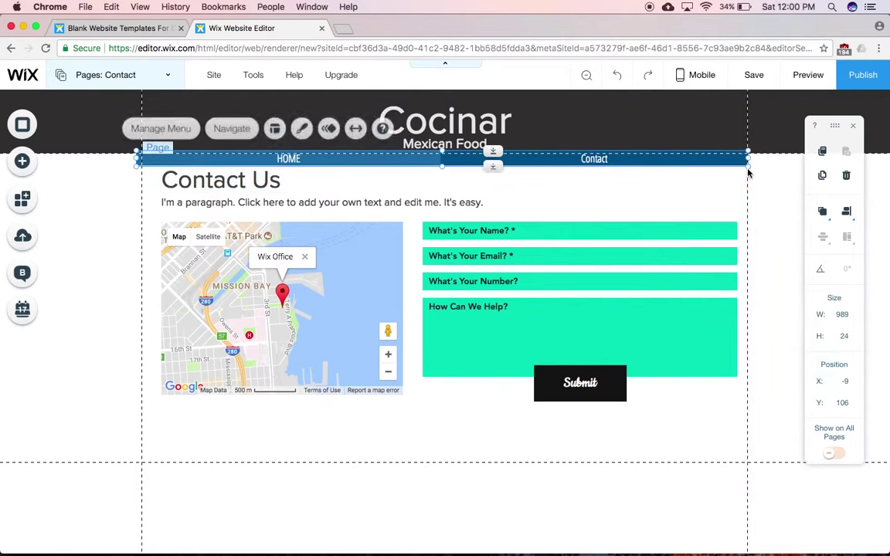
{"action": "left_click", "coordinate": [792, 87]}
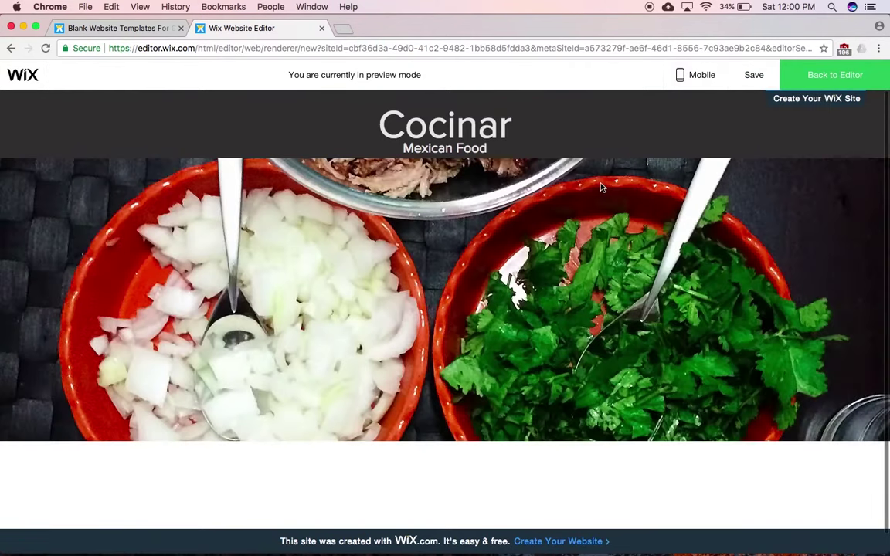
{"action": "left_click", "coordinate": [845, 75]}
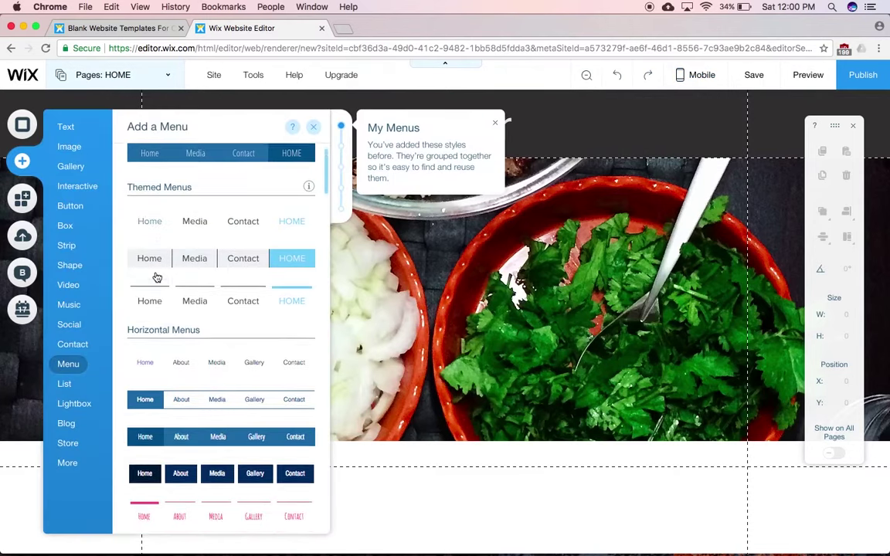
- Add the solid blue horizontal menu to the home page and fit it across the header's lower edge at 980 px wide, shown on all pages
{"action": "left_click", "coordinate": [213, 378]}
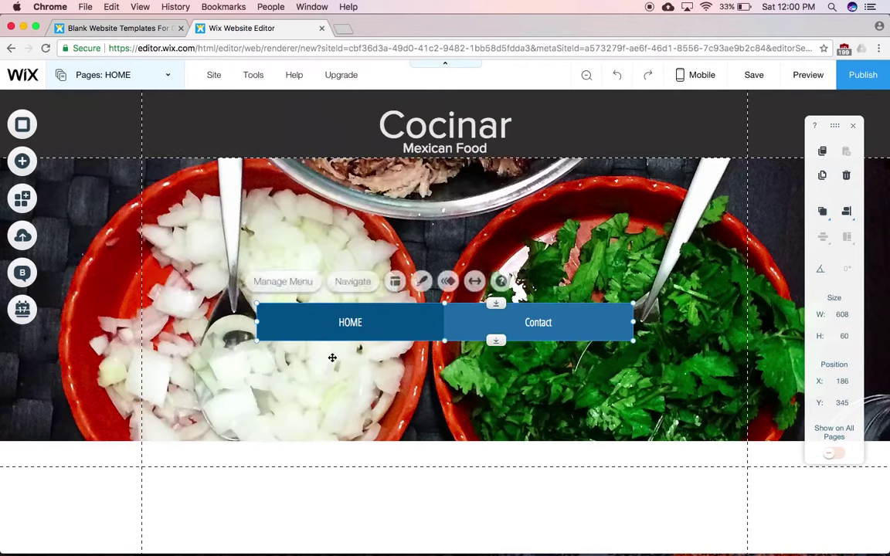
{"action": "left_click_drag", "start_coordinate": [391, 321], "coordinate": [292, 176]}
{"action": "left_click_drag", "start_coordinate": [518, 184], "coordinate": [748, 169]}
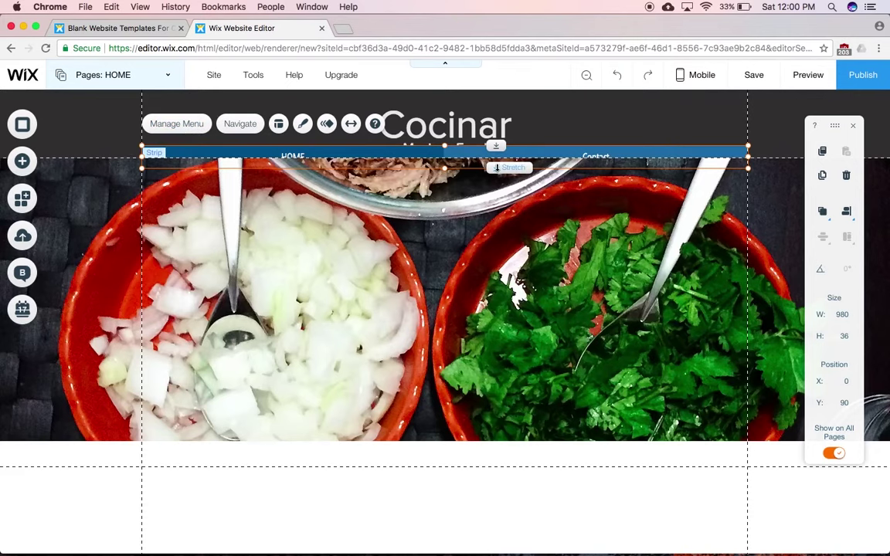
- Move the "Cocinar" title and the "Mexican Food" subtitle up in the header, clear of the menu, with the subtitle at about Y 61
{"action": "left_click_drag", "start_coordinate": [496, 167], "coordinate": [456, 130]}
{"action": "left_click", "coordinate": [520, 130]}
{"action": "left_click", "coordinate": [469, 131]}
{"action": "left_click", "coordinate": [457, 144]}
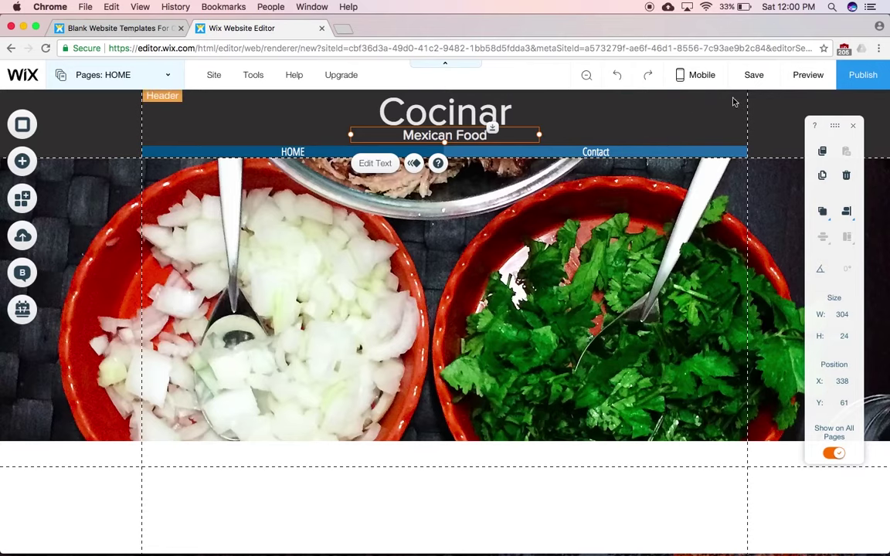
- Preview the site, follow the menu's link to the Contact page and return to the editor
{"action": "left_click", "coordinate": [799, 77]}
{"action": "left_click", "coordinate": [579, 156]}
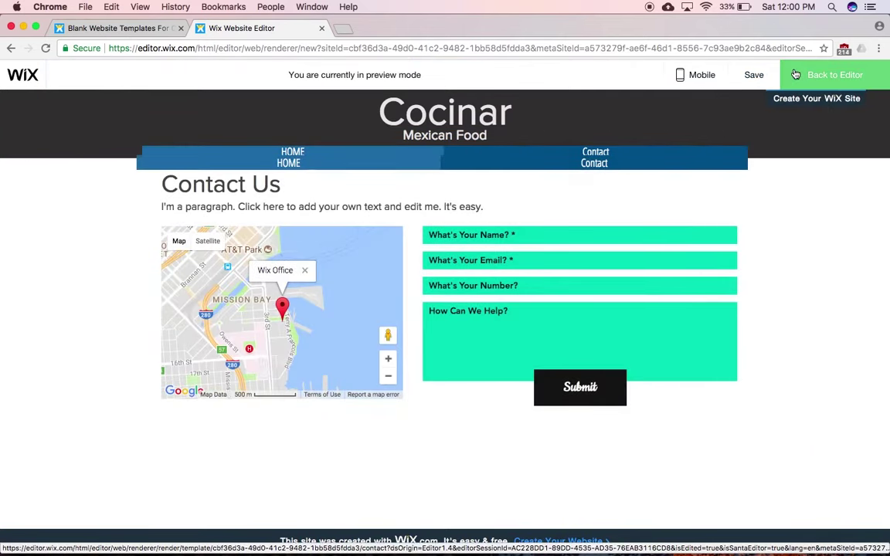
{"action": "left_click", "coordinate": [835, 75]}
- Delete the duplicate menu below the header on the Contact page and extend the header to enclose the remaining menu
{"action": "left_click", "coordinate": [497, 166]}
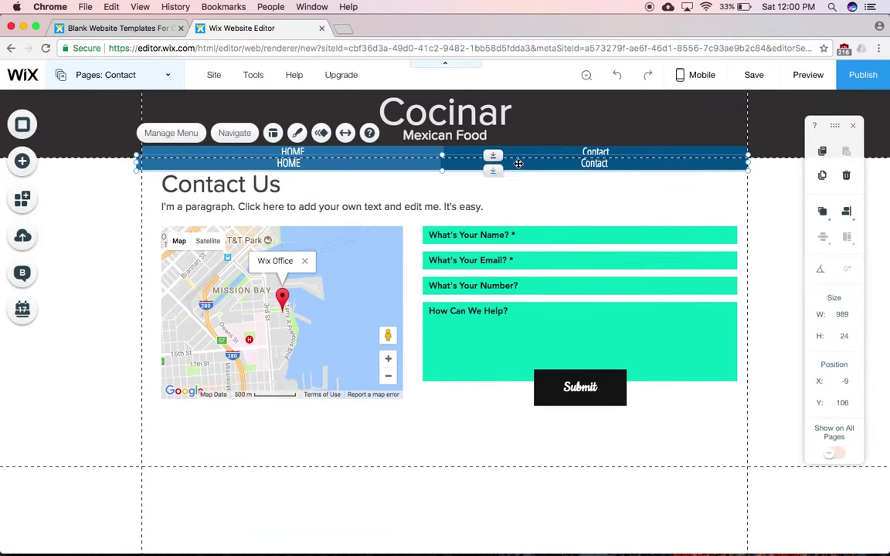
{"action": "mouse_move", "coordinate": [519, 164]}
{"action": "left_mouse_down"}
{"action": "mouse_move", "coordinate": [499, 158]}
{"action": "mouse_move", "coordinate": [509, 166]}
{"action": "left_mouse_up"}
{"action": "left_click", "coordinate": [498, 153]}
- Preview the site, test the menu's HOME and Contact links, and return to the editor
{"action": "left_click", "coordinate": [808, 77]}
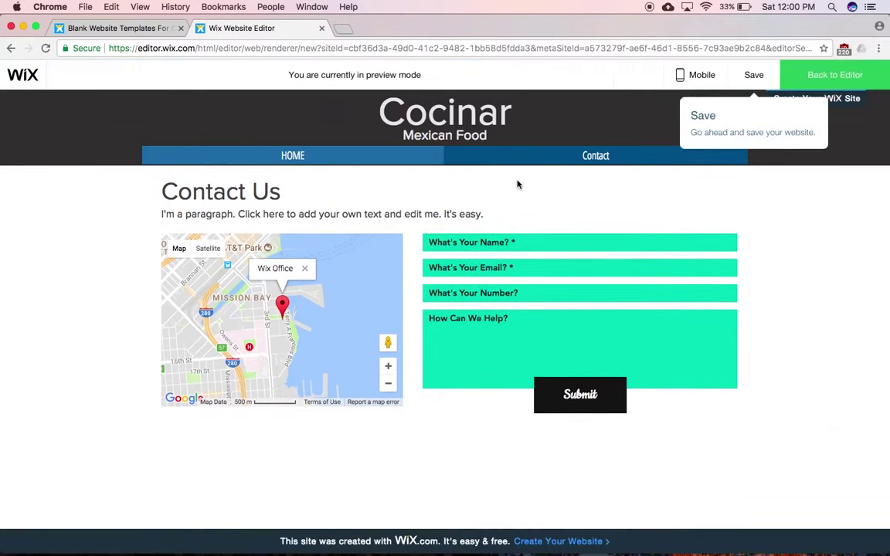
{"action": "left_click", "coordinate": [324, 158]}
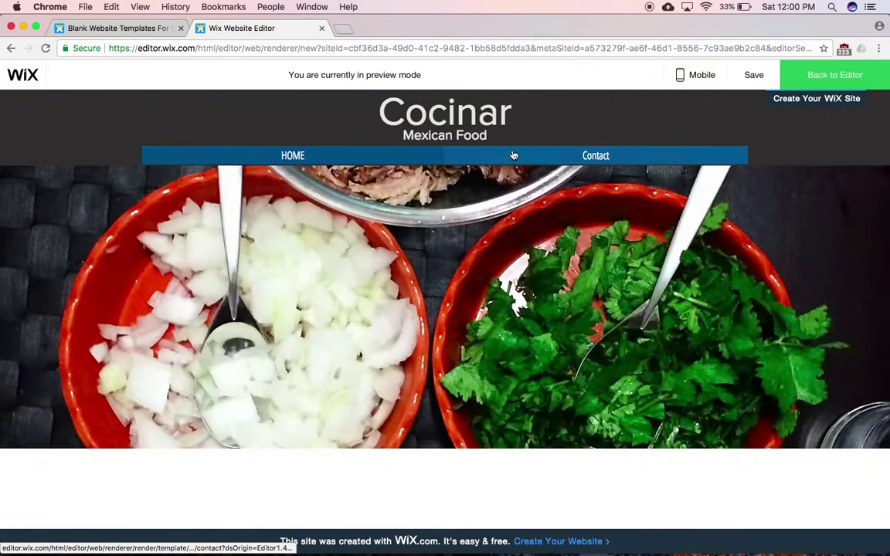
{"action": "left_click", "coordinate": [516, 155]}
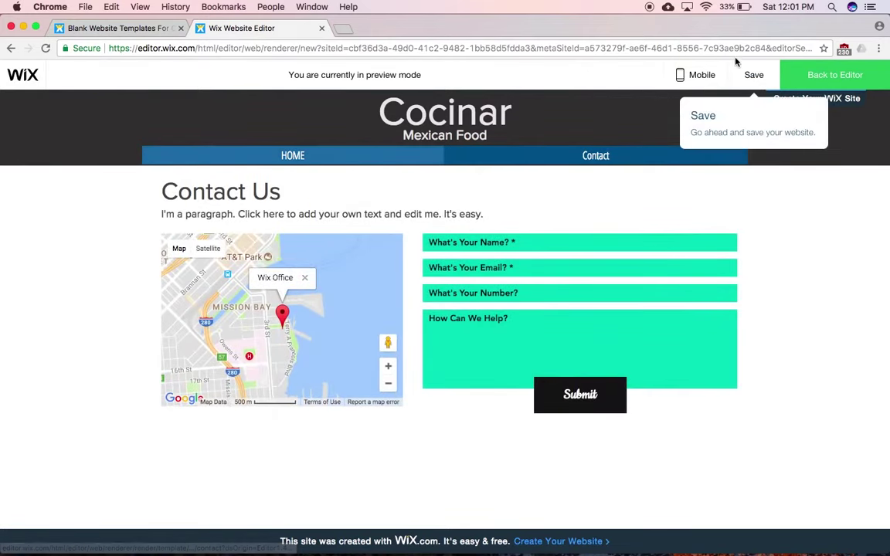
{"action": "mouse_move", "coordinate": [776, 91]}
{"action": "left_click", "coordinate": [803, 80]}
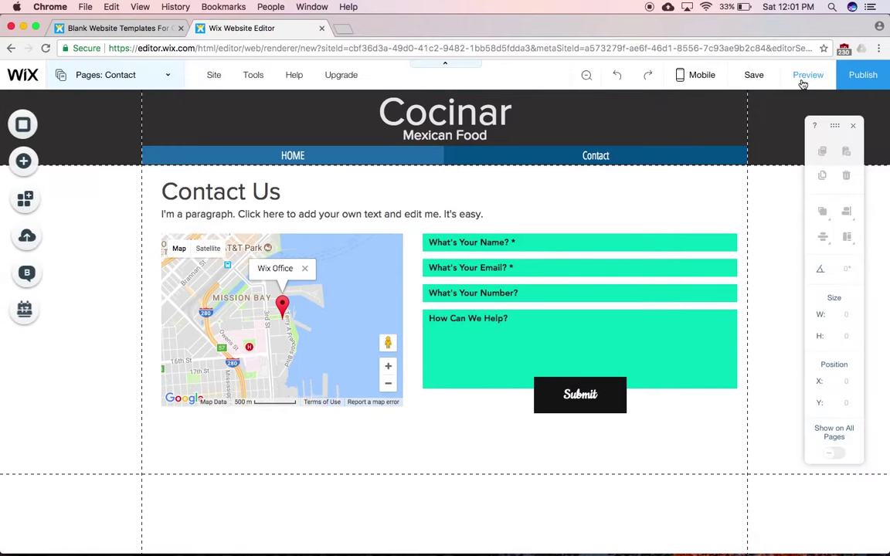
- Search the Wix App Market for "Menu" and add the Wix Restaurants Menus app to the site
{"action": "left_click", "coordinate": [23, 199]}
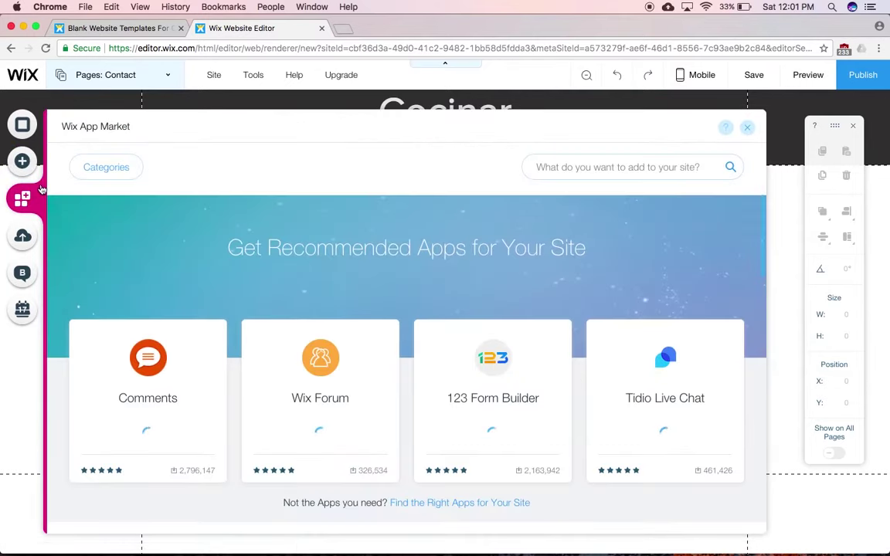
{"action": "left_click", "coordinate": [581, 168]}
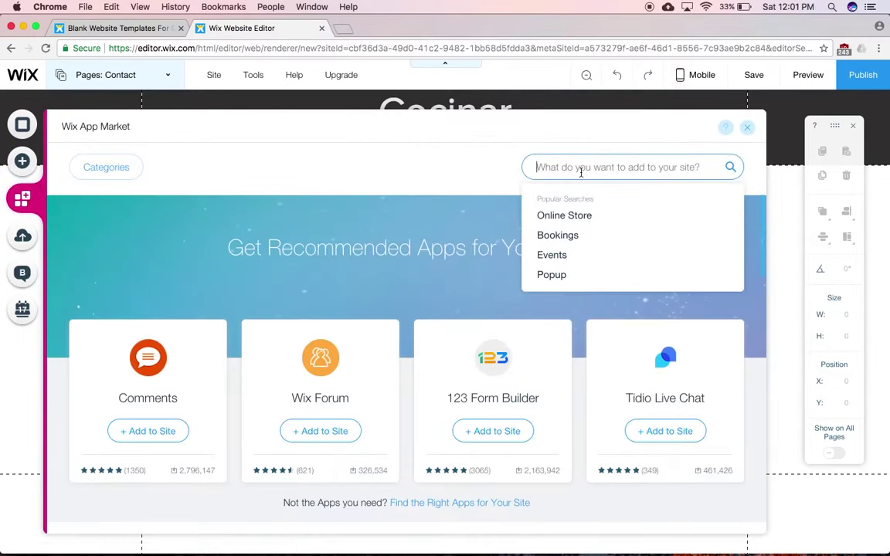
{"action": "type", "text": "Menu"}
{"action": "key", "text": "Return"}
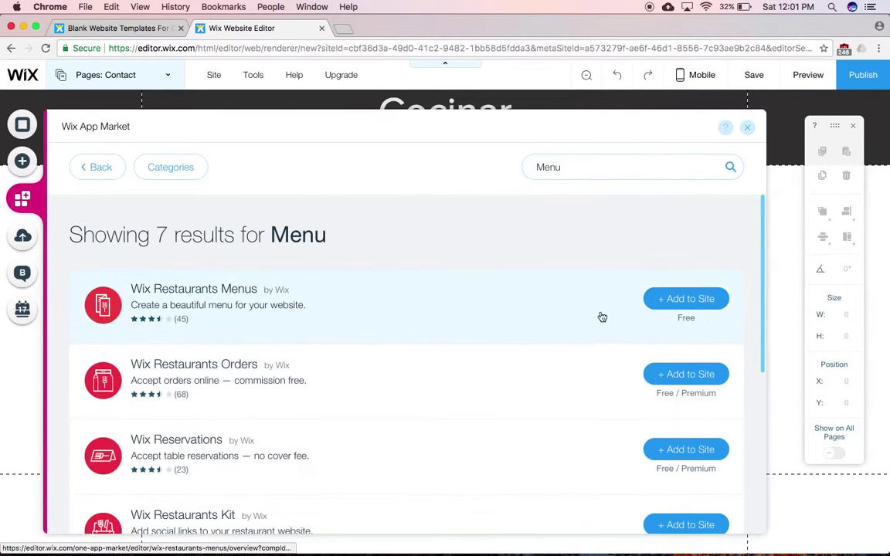
{"action": "left_click", "coordinate": [662, 306]}
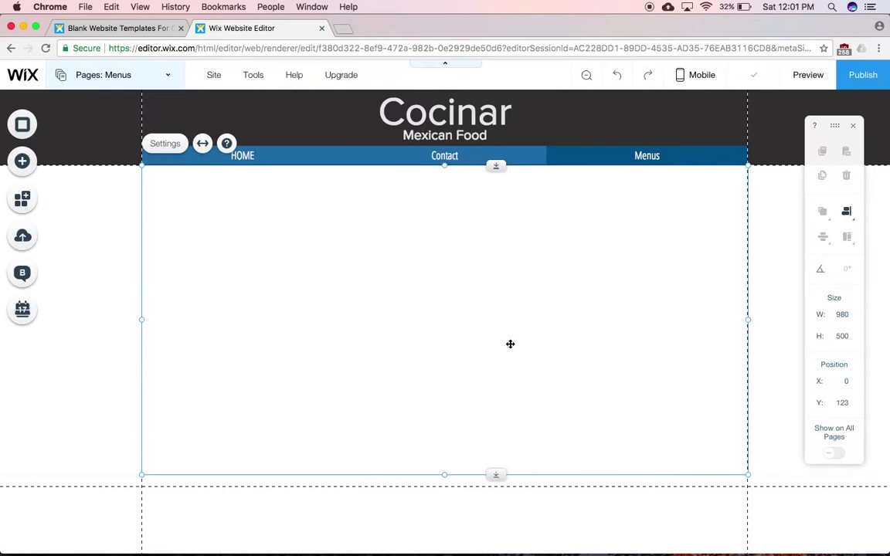
- Examine the starters and mains on the Menus page and the restaurant menu app's settings
{"action": "scroll", "coordinate": [421, 320], "scroll_direction": "down", "scroll_amount": 5}
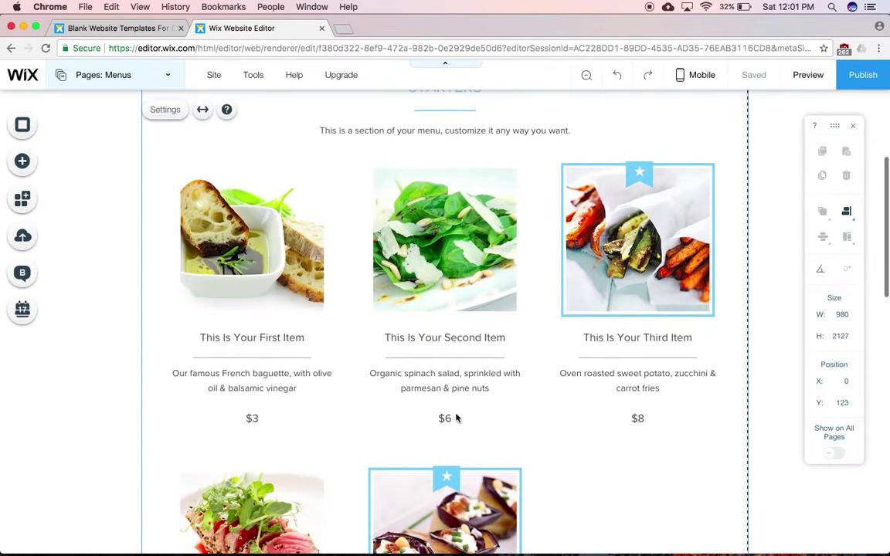
{"action": "scroll", "coordinate": [480, 202], "scroll_direction": "down", "scroll_amount": 8}
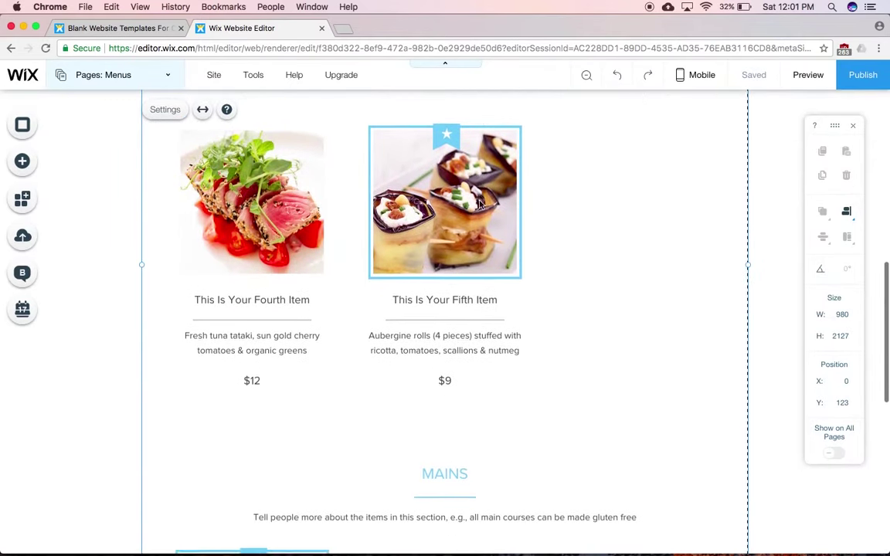
{"action": "scroll", "coordinate": [463, 331], "scroll_direction": "down", "scroll_amount": 9}
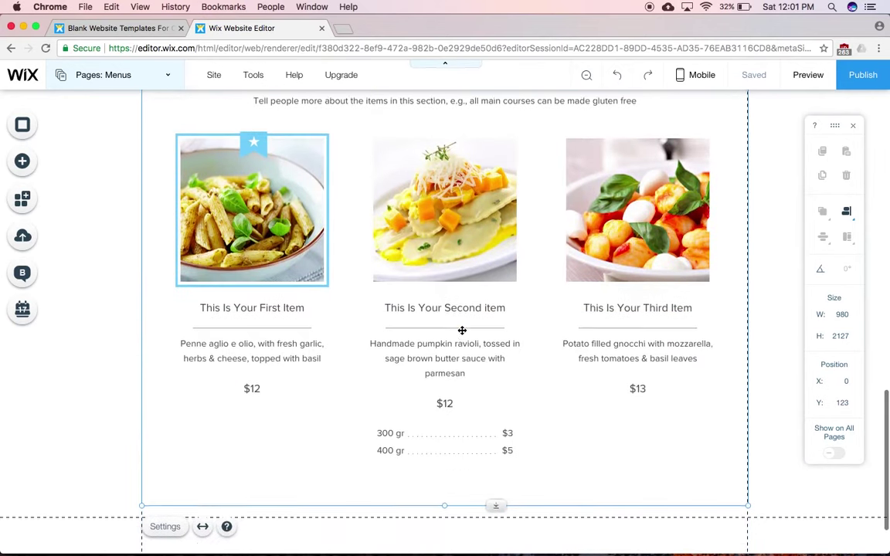
{"action": "scroll", "coordinate": [462, 331], "scroll_direction": "up", "scroll_amount": 5}
{"action": "scroll", "coordinate": [462, 331], "scroll_direction": "up", "scroll_amount": 8}
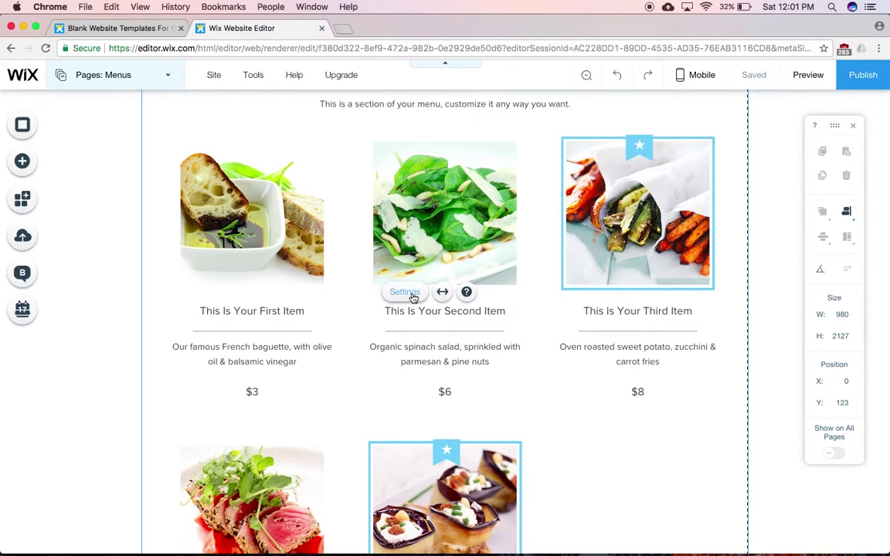
{"action": "left_click", "coordinate": [404, 292]}
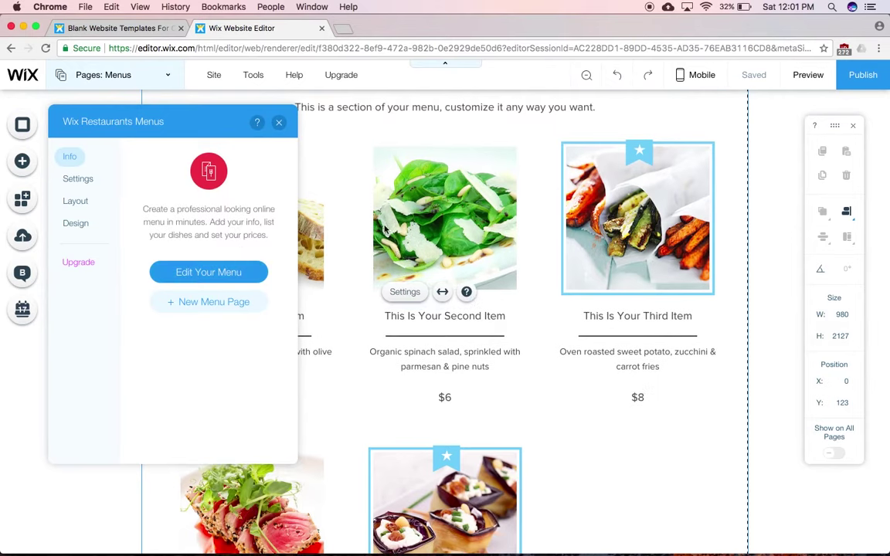
{"action": "left_click", "coordinate": [279, 125]}
- Preview the Menus page from its beginning and return to the editor
{"action": "scroll", "coordinate": [279, 125], "scroll_direction": "up", "scroll_amount": 5}
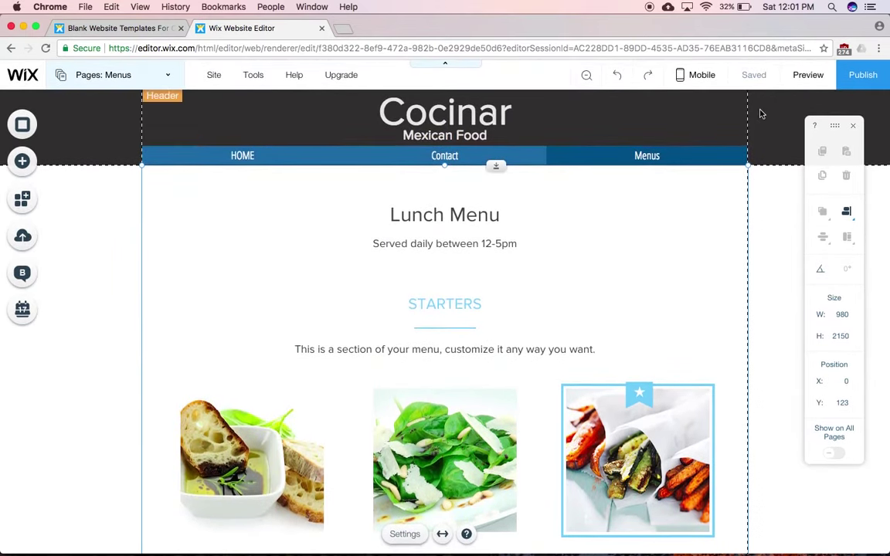
{"action": "left_click", "coordinate": [802, 87]}
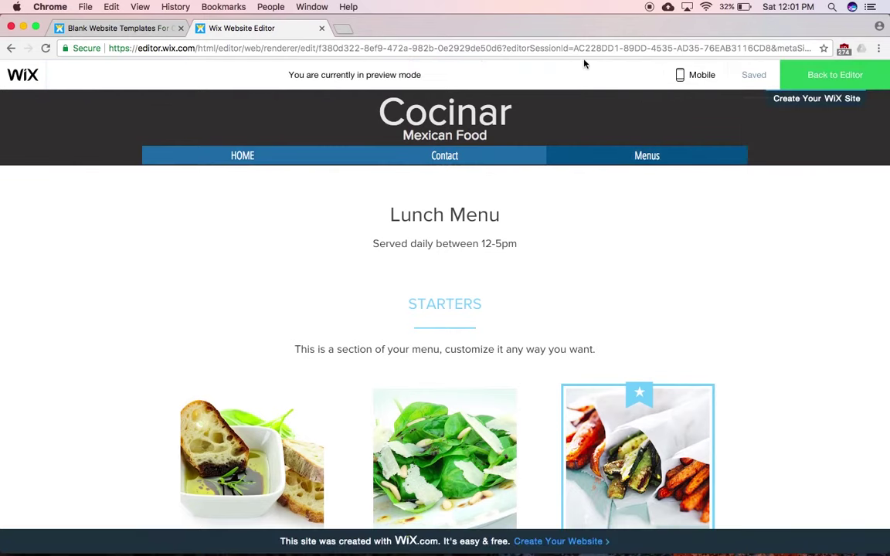
{"action": "left_click", "coordinate": [863, 87]}
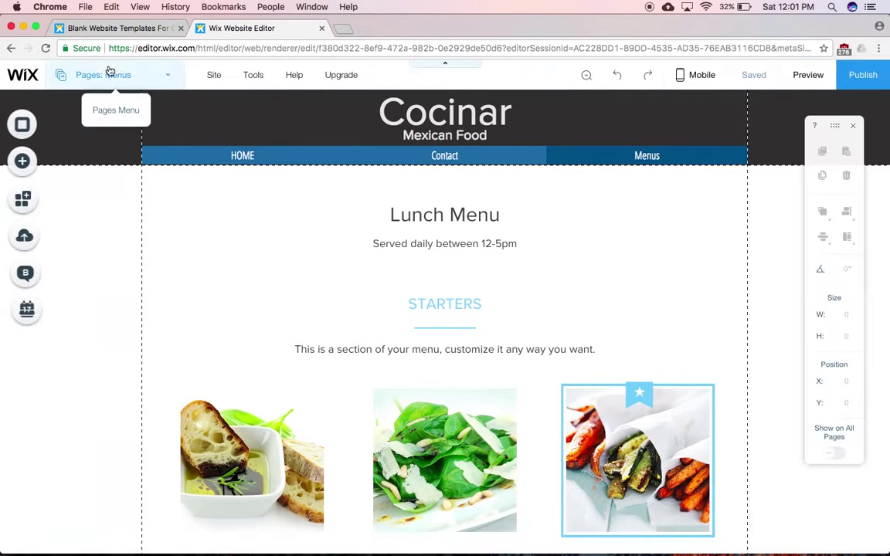
- Show the site's page list, dismiss the saved-changes dialog and open the site's My Dashboard page
{"action": "left_click", "coordinate": [91, 73]}
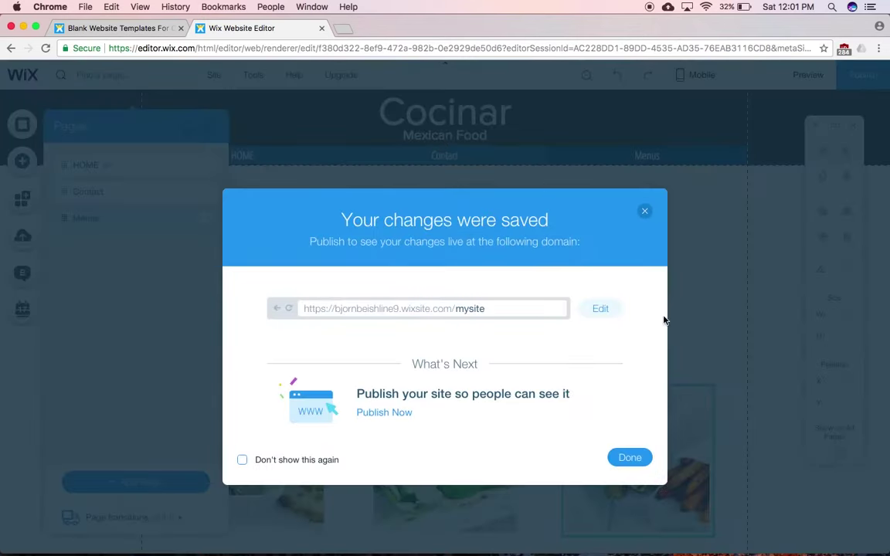
{"action": "left_click", "coordinate": [628, 457]}
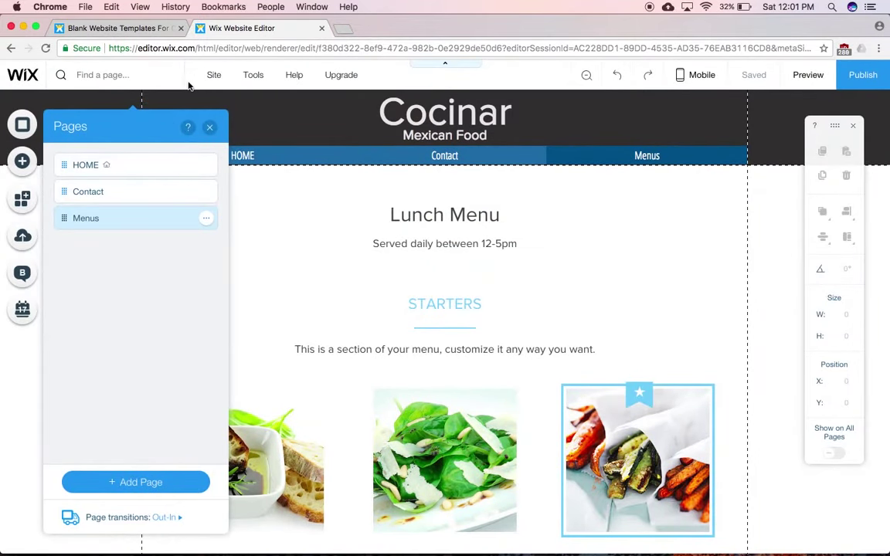
{"action": "left_click", "coordinate": [216, 75]}
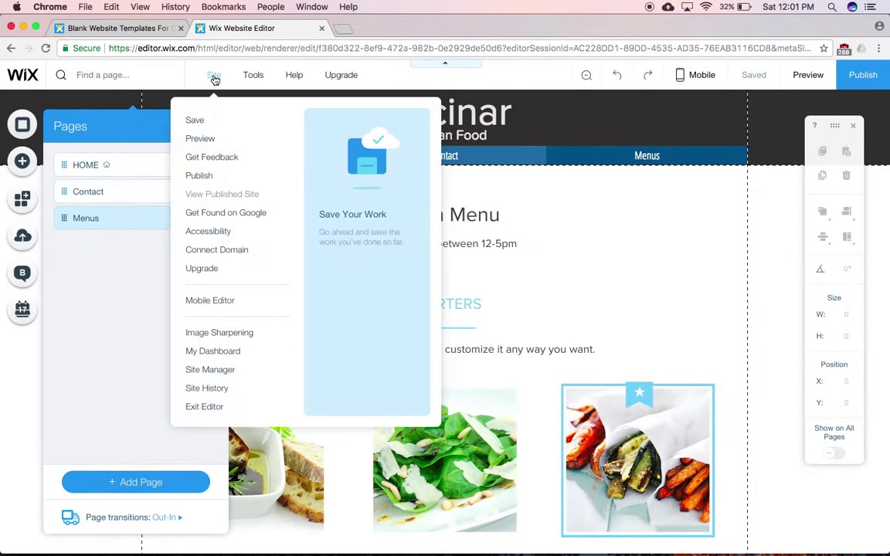
{"action": "left_click", "coordinate": [220, 352]}
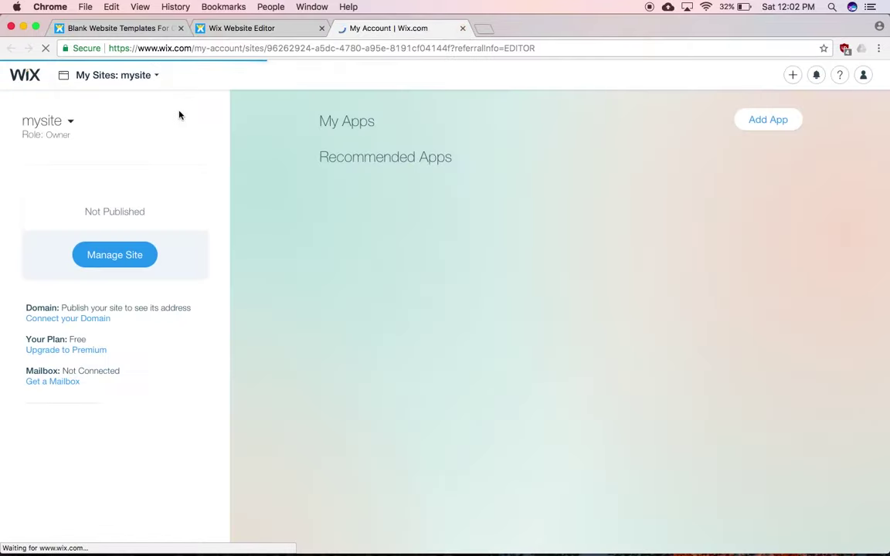
- Start a new site from the My Sites list and choose Restaurants & Food as the kind of website
{"action": "left_click", "coordinate": [154, 78]}
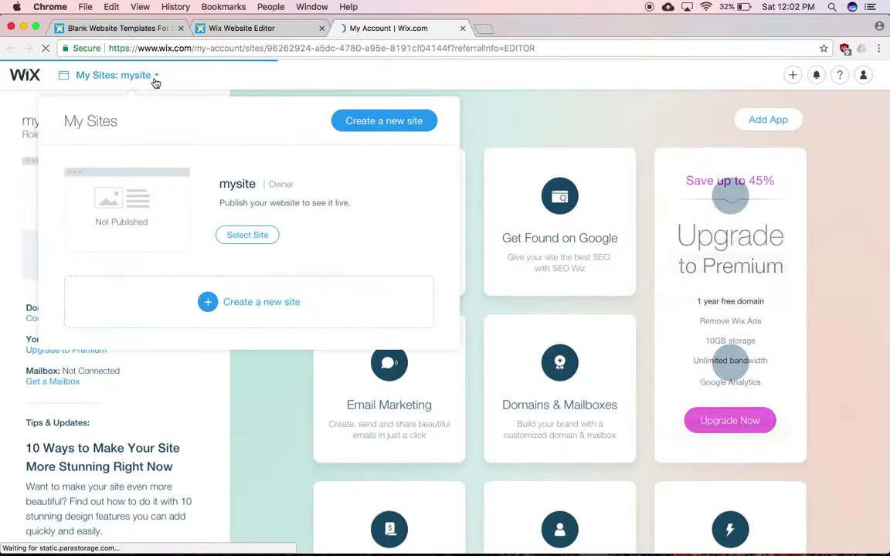
{"action": "left_click", "coordinate": [374, 122]}
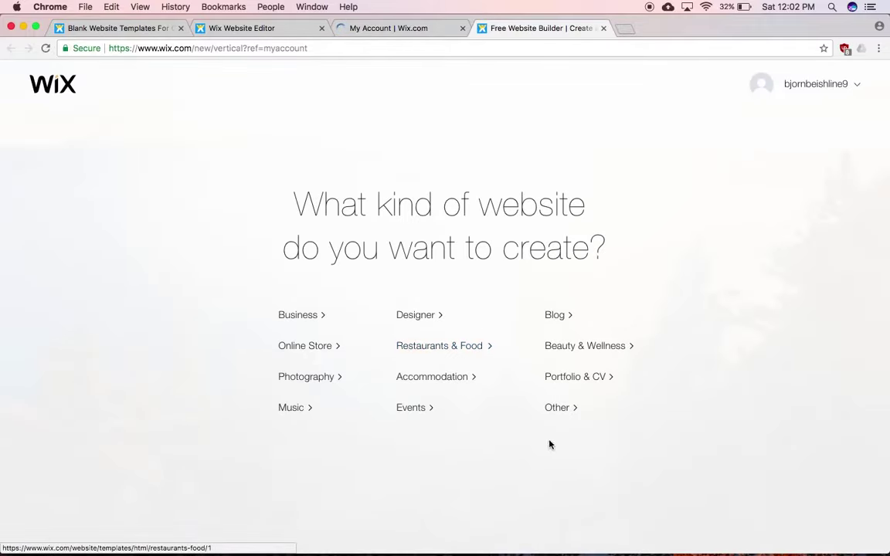
{"action": "left_click", "coordinate": [471, 352]}
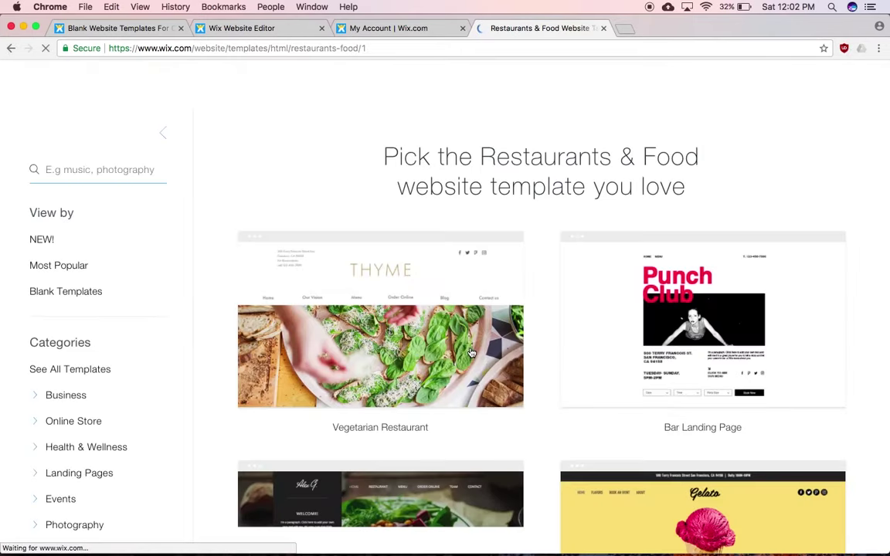
- Narrow the templates to the Restaurant category and open the Mexican Restaurant template for editing
{"action": "scroll", "coordinate": [2, 448], "scroll_direction": "down", "scroll_amount": 5}
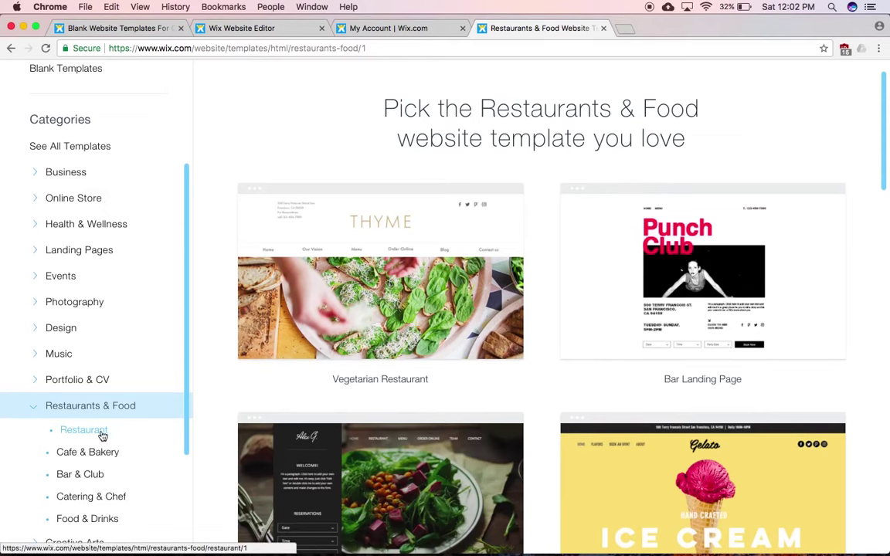
{"action": "left_click", "coordinate": [71, 435]}
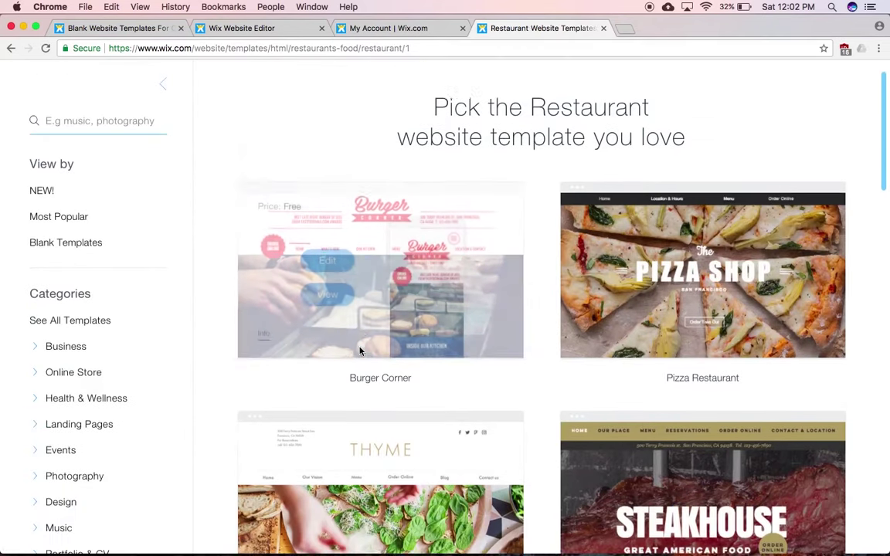
{"action": "scroll", "coordinate": [359, 349], "scroll_direction": "down", "scroll_amount": 4}
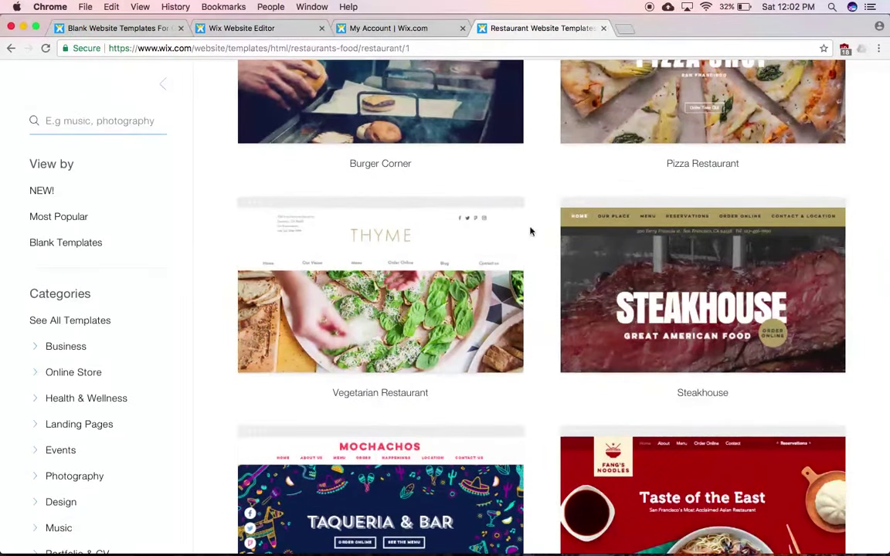
{"action": "scroll", "coordinate": [532, 300], "scroll_direction": "down", "scroll_amount": 6}
{"action": "mouse_move", "coordinate": [449, 261]}
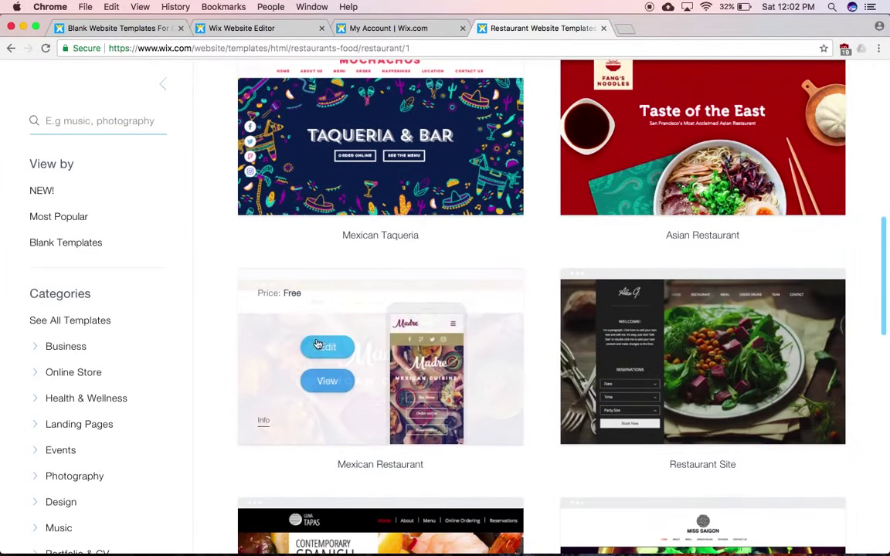
{"action": "scroll", "coordinate": [449, 260], "scroll_direction": "down", "scroll_amount": 2}
{"action": "left_click", "coordinate": [328, 249]}
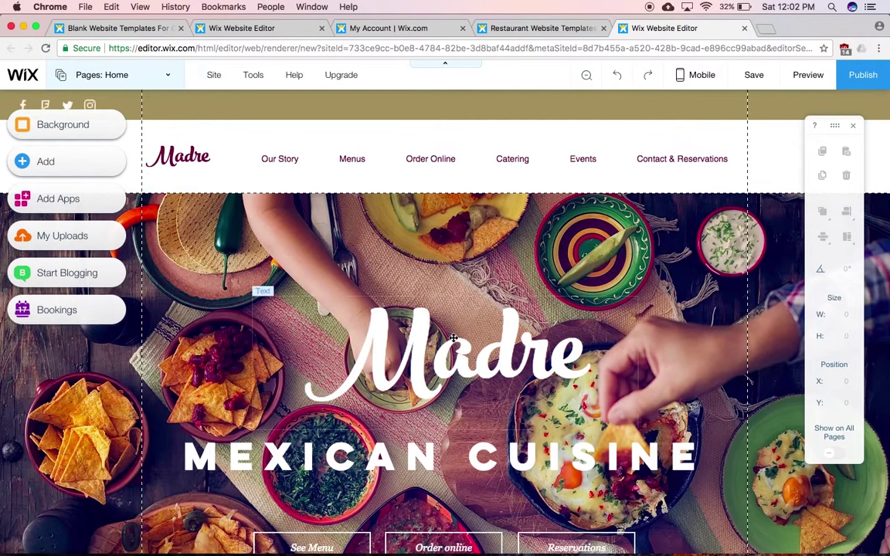
- Replace the large Madre title on the home page's hero image with "Cocinar"
{"action": "left_click", "coordinate": [408, 303]}
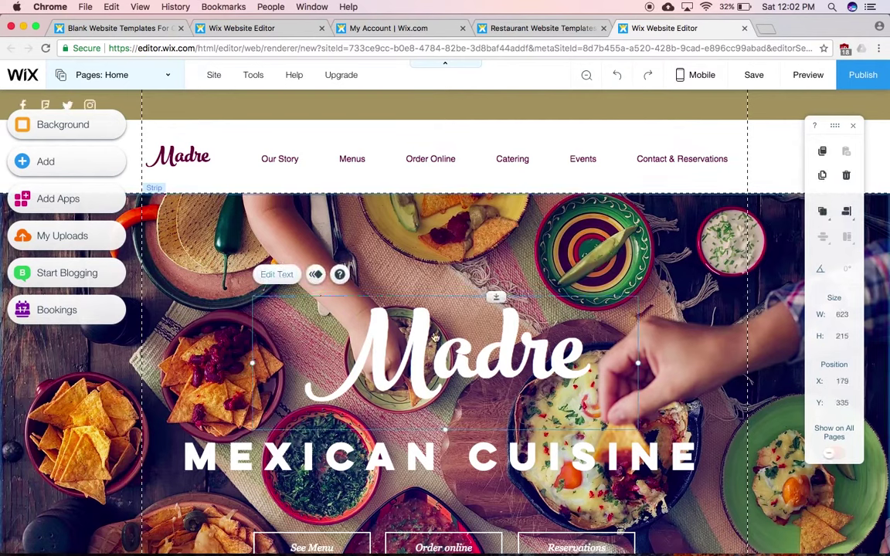
{"action": "double_click", "coordinate": [435, 338]}
{"action": "type", "text": "C"}
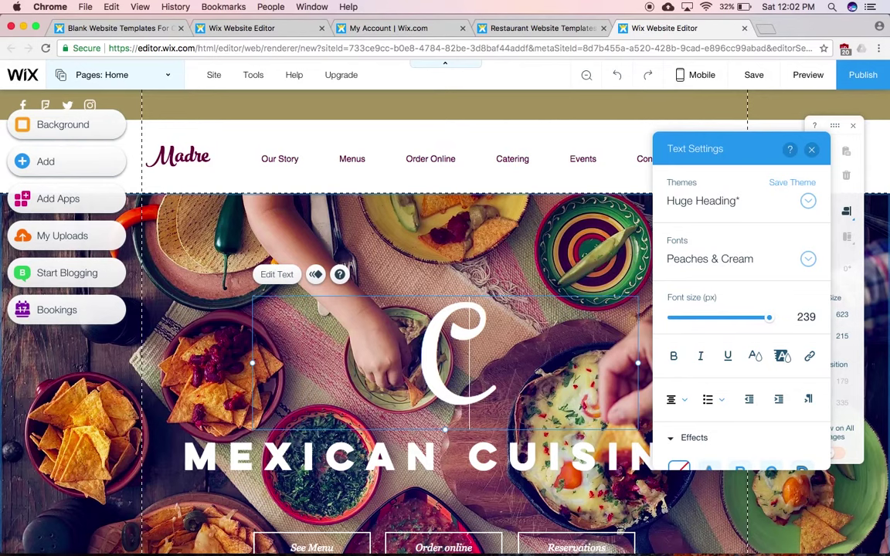
{"action": "type", "text": "ocinar"}
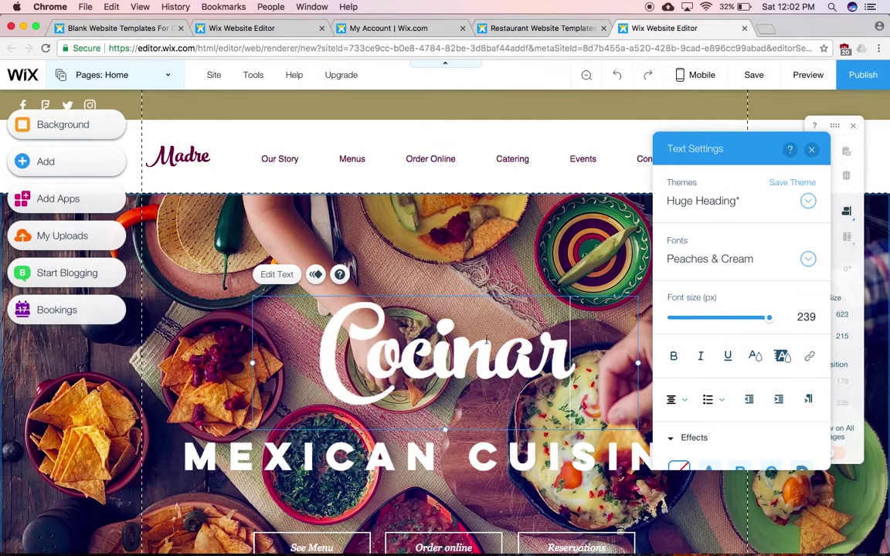
{"action": "key", "text": "Escape"}
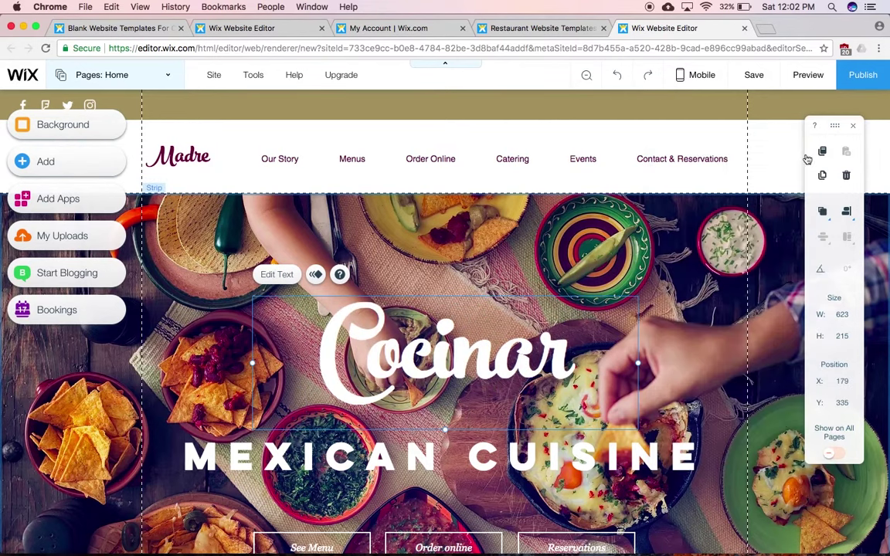
- Change the Madre site title in the page header to "Cocinar"
{"action": "left_click", "coordinate": [188, 161]}
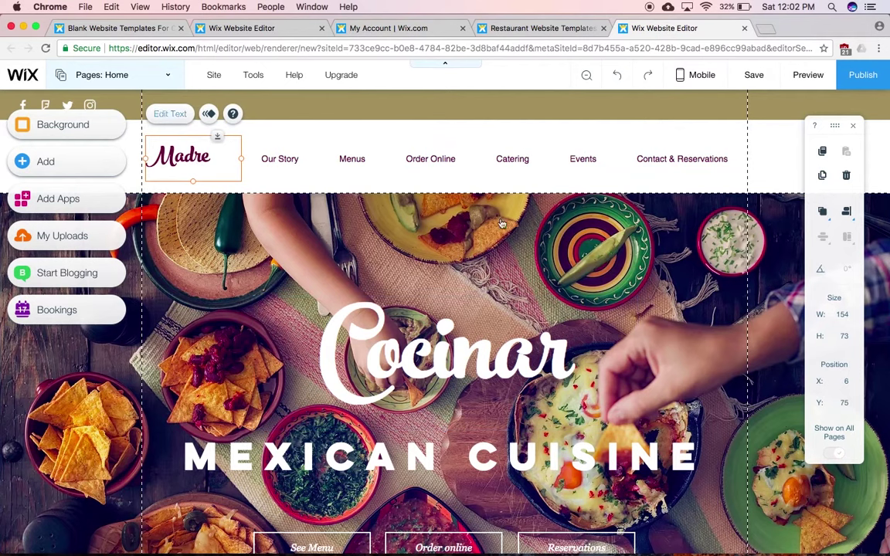
{"action": "key", "text": "Return"}
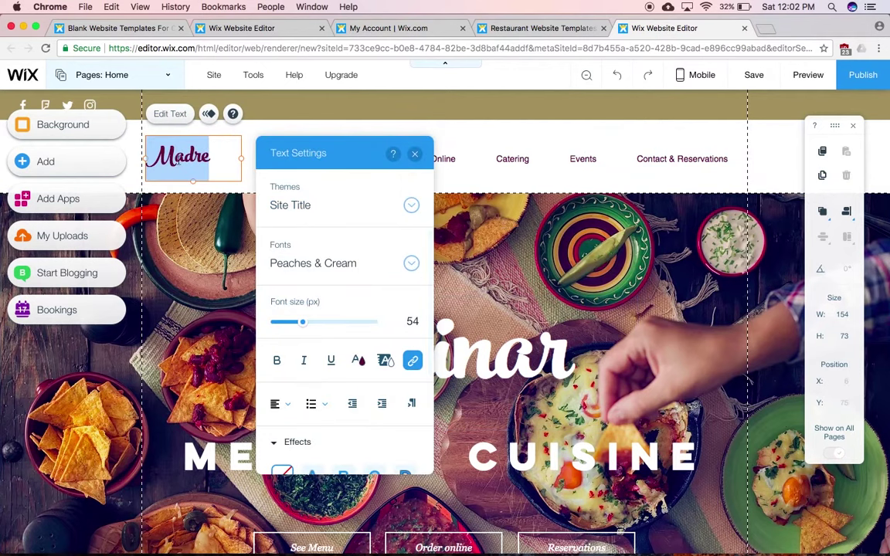
{"action": "type", "text": "Cocinar"}
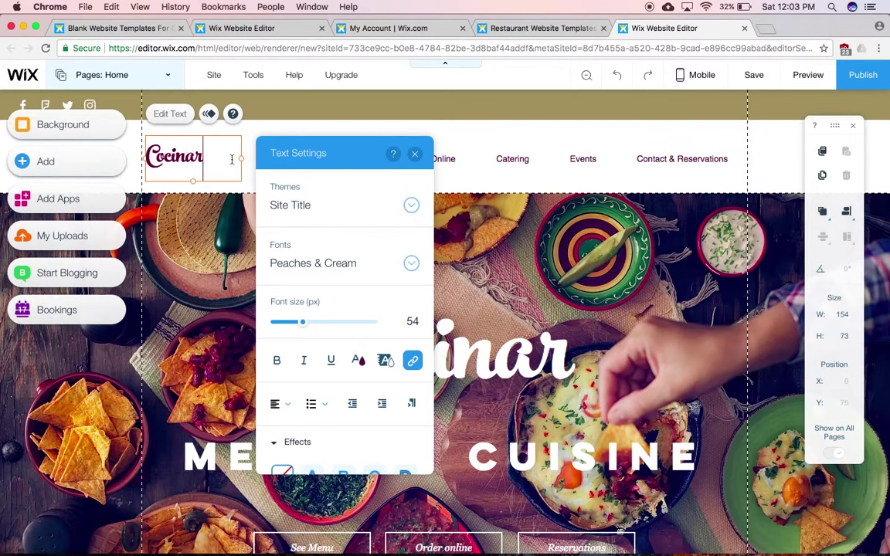
{"action": "left_click", "coordinate": [415, 154]}
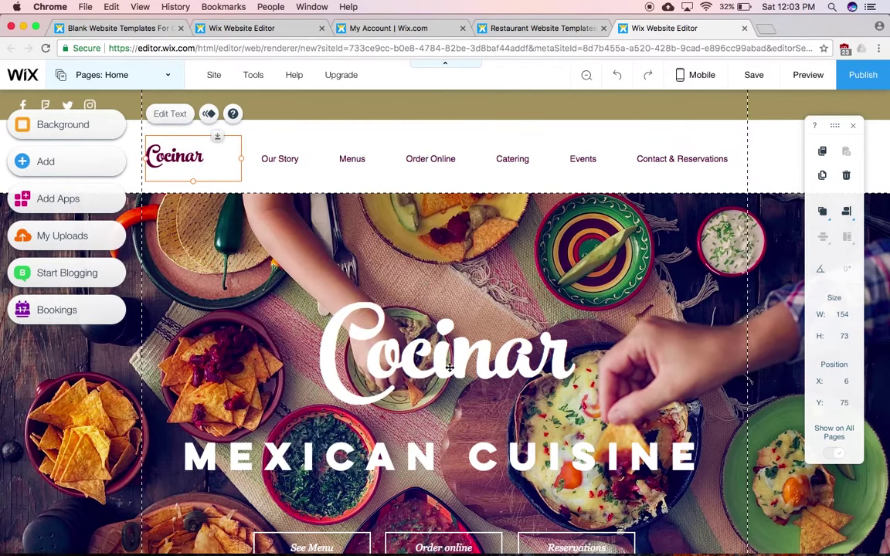
- Change the word CUISINE in the hero subtitle so that it reads "MEXICAN FOOD"
{"action": "scroll", "coordinate": [450, 368], "scroll_direction": "down", "scroll_amount": 2}
{"action": "scroll", "coordinate": [450, 368], "scroll_direction": "down", "scroll_amount": 3}
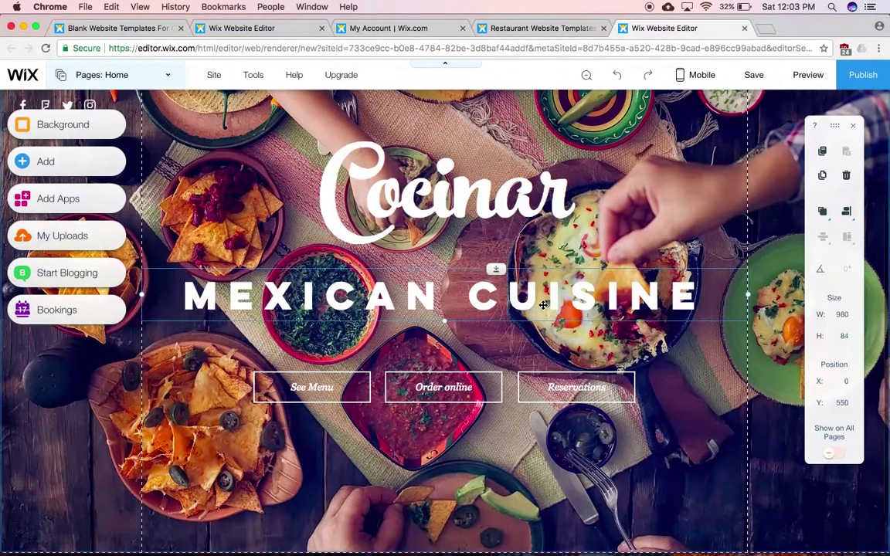
{"action": "left_click", "coordinate": [553, 302]}
{"action": "double_click", "coordinate": [457, 292]}
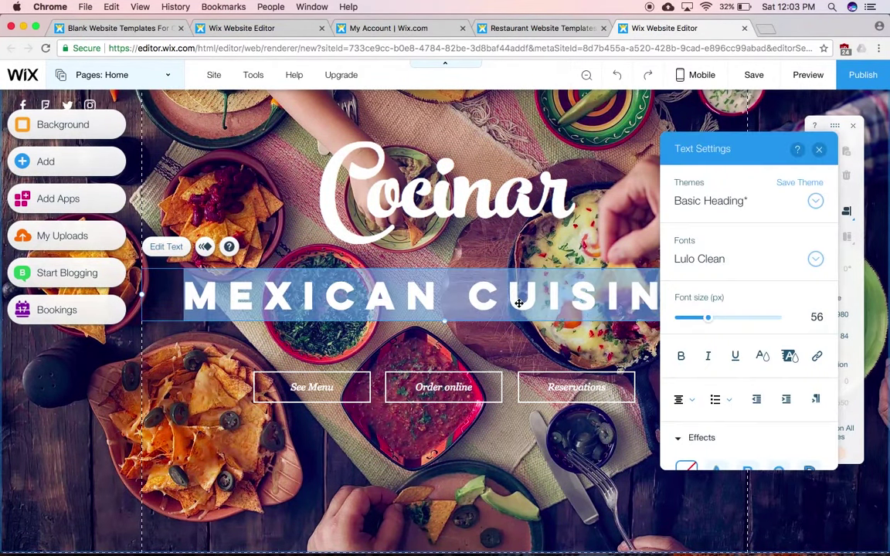
{"action": "left_click", "coordinate": [520, 305]}
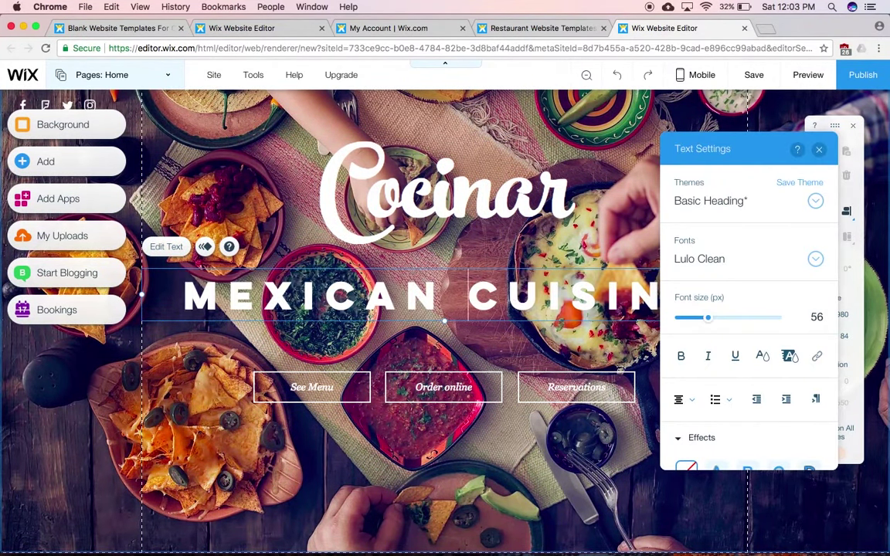
{"action": "double_click", "coordinate": [520, 301]}
{"action": "type", "text": "FOO"}
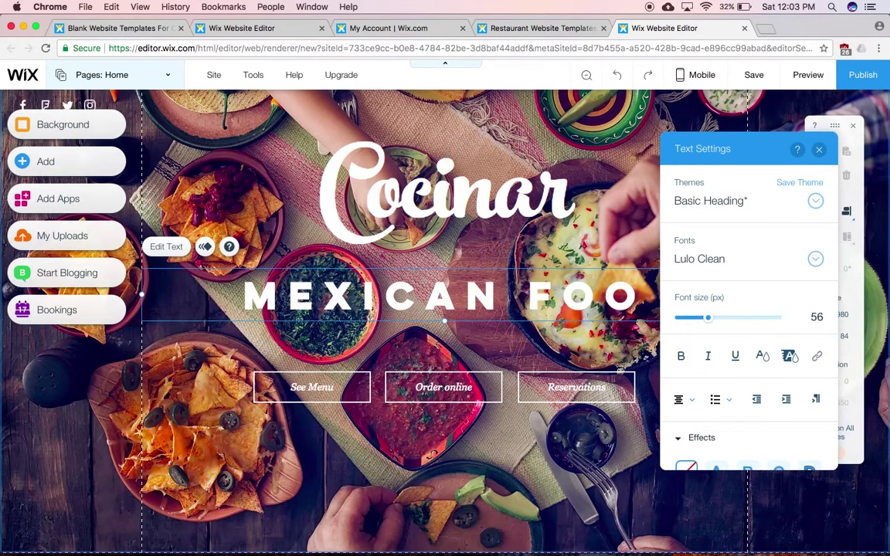
{"action": "type", "text": "D"}
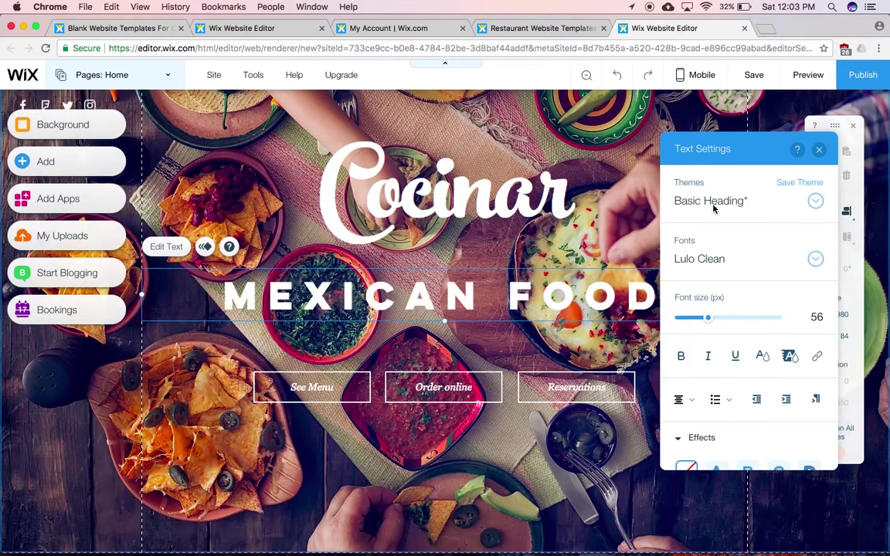
{"action": "left_click", "coordinate": [818, 150]}
- Remove the Order online button from the hero and move the See Menu button (X 300) and the Reservations button inward, side by side
{"action": "scroll", "coordinate": [564, 293], "scroll_direction": "down", "scroll_amount": 2}
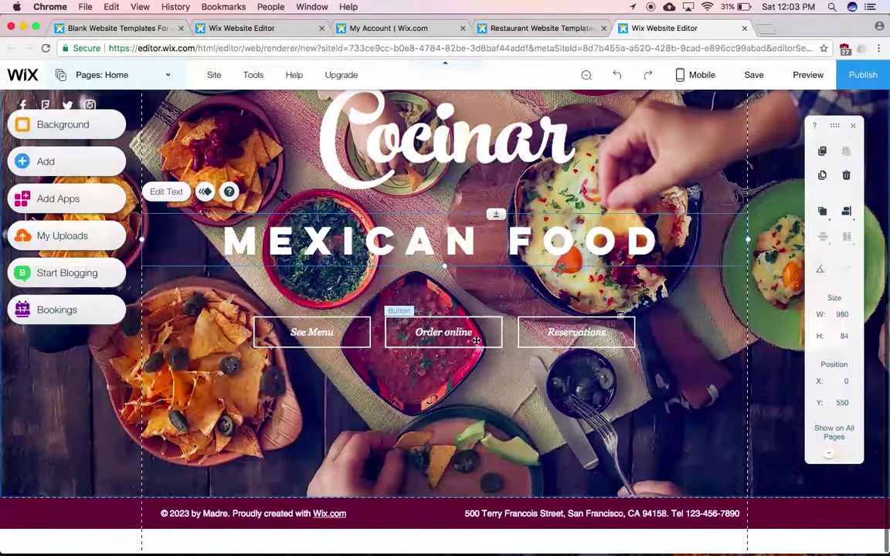
{"action": "left_click", "coordinate": [472, 344]}
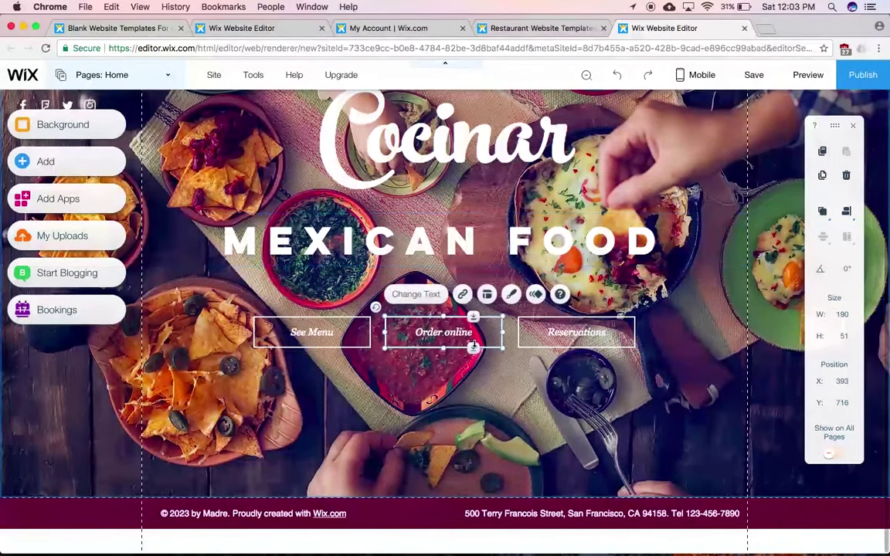
{"action": "left_click_drag", "start_coordinate": [472, 344], "coordinate": [481, 389]}
{"action": "left_click_drag", "start_coordinate": [298, 343], "coordinate": [367, 347]}
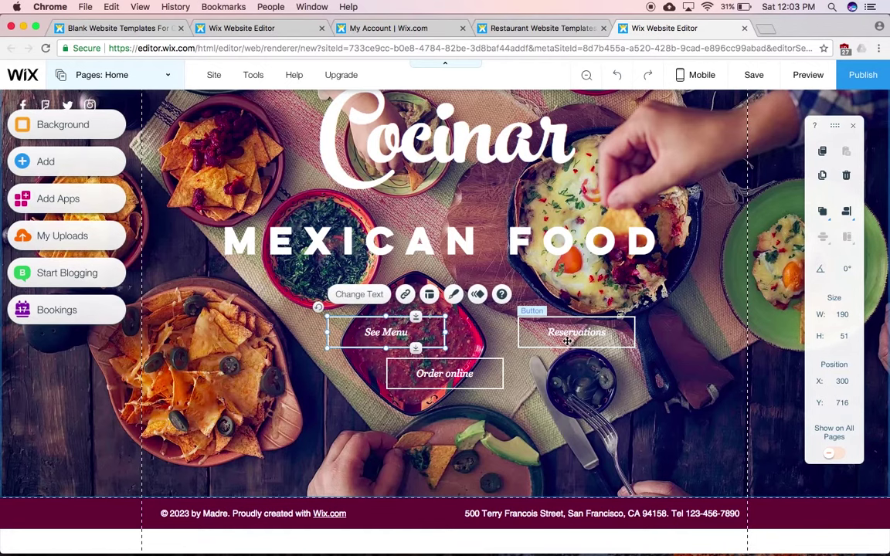
{"action": "left_click_drag", "start_coordinate": [567, 341], "coordinate": [516, 345]}
{"action": "left_click", "coordinate": [445, 373]}
{"action": "key", "text": "Delete"}
- Delete the Order Online page together with its Wix Restaurants Orders app and close the page list
{"action": "scroll", "coordinate": [618, 251], "scroll_direction": "up", "scroll_amount": 3}
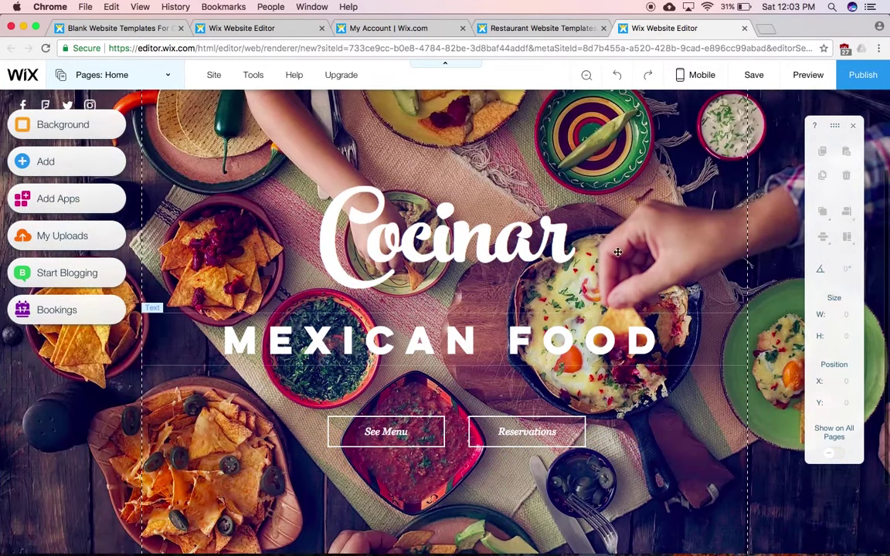
{"action": "scroll", "coordinate": [236, 130], "scroll_direction": "up", "scroll_amount": 2}
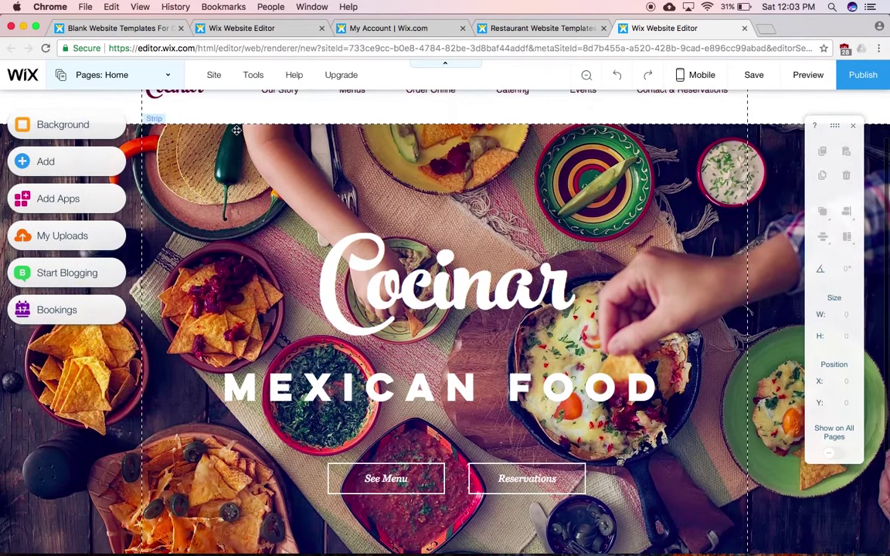
{"action": "scroll", "coordinate": [237, 130], "scroll_direction": "up", "scroll_amount": 1}
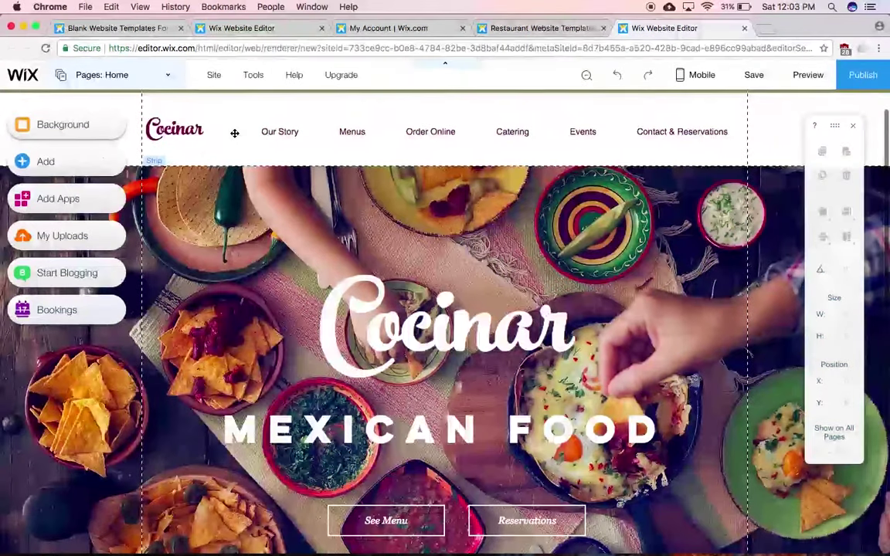
{"action": "left_click", "coordinate": [167, 78]}
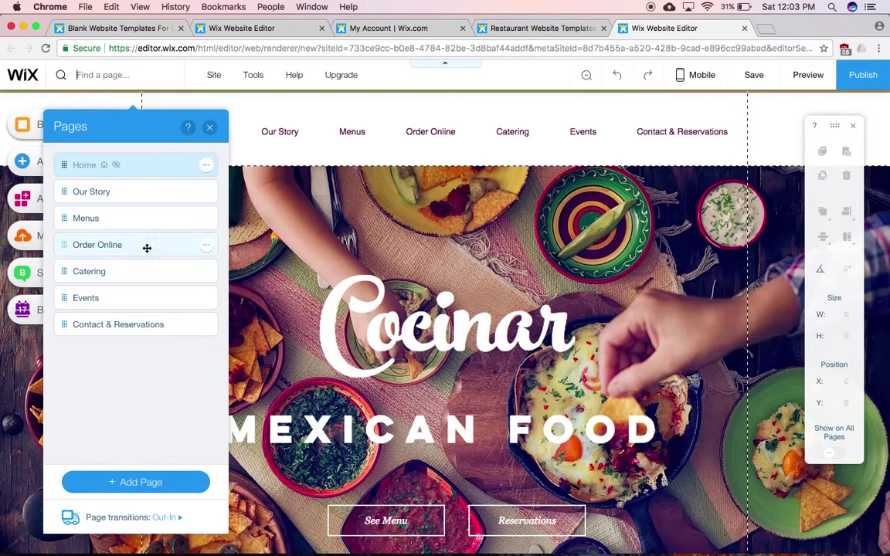
{"action": "left_click", "coordinate": [206, 246]}
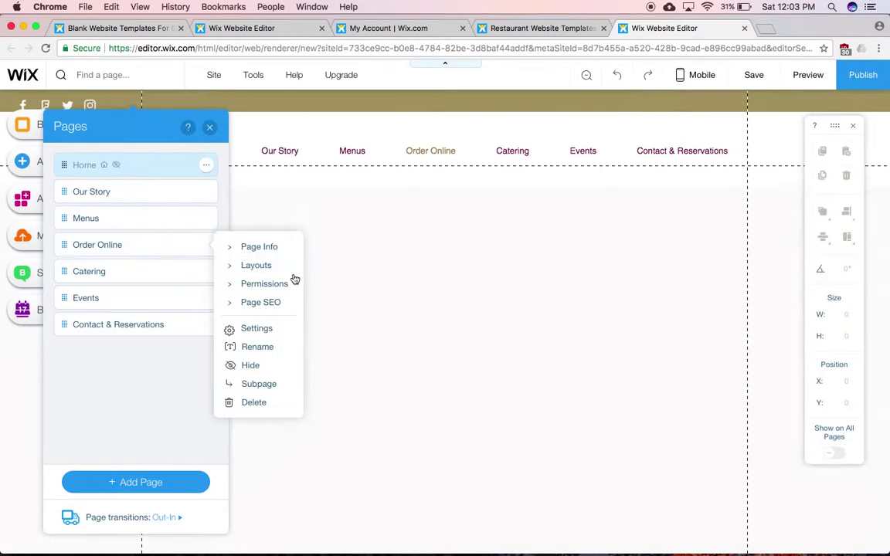
{"action": "left_click", "coordinate": [271, 407]}
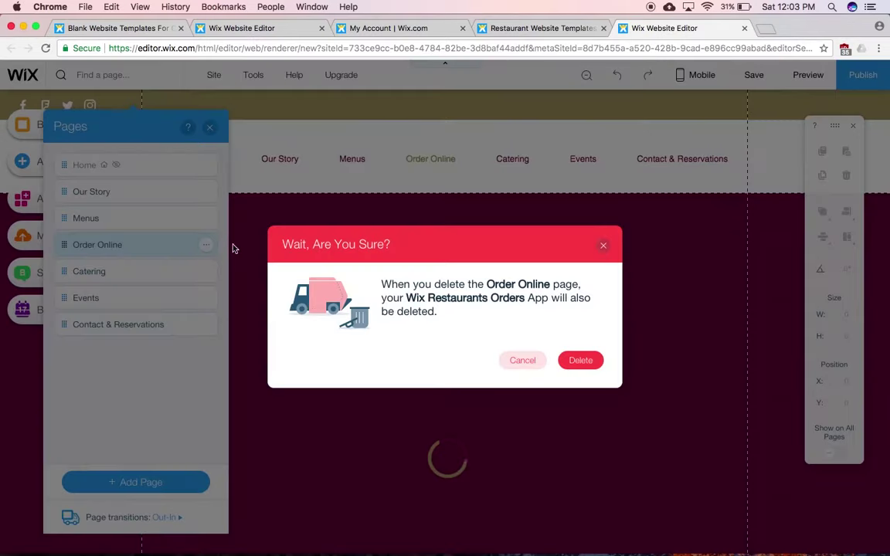
{"action": "left_click", "coordinate": [578, 358]}
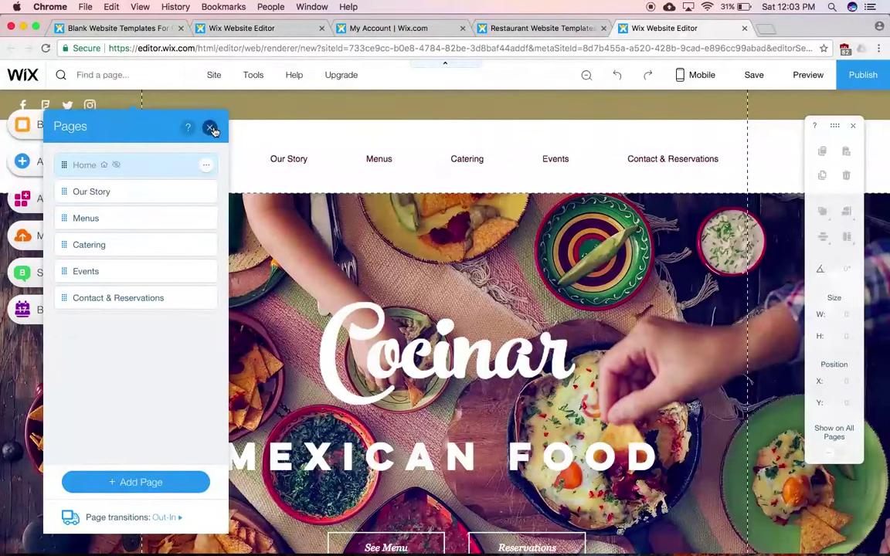
{"action": "mouse_move", "coordinate": [206, 276]}
{"action": "left_click", "coordinate": [209, 129]}
{"action": "scroll", "coordinate": [317, 274], "scroll_direction": "down", "scroll_amount": 3}
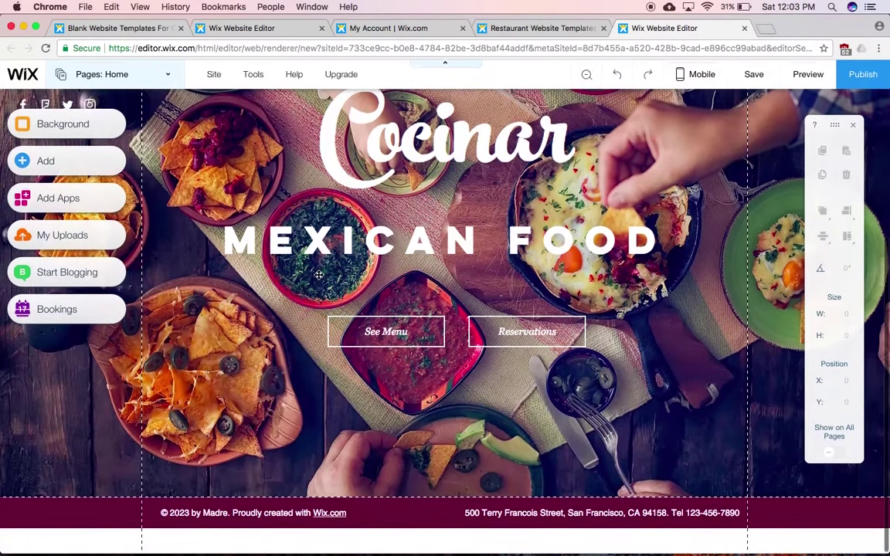
{"action": "scroll", "coordinate": [317, 274], "scroll_direction": "up", "scroll_amount": 3}
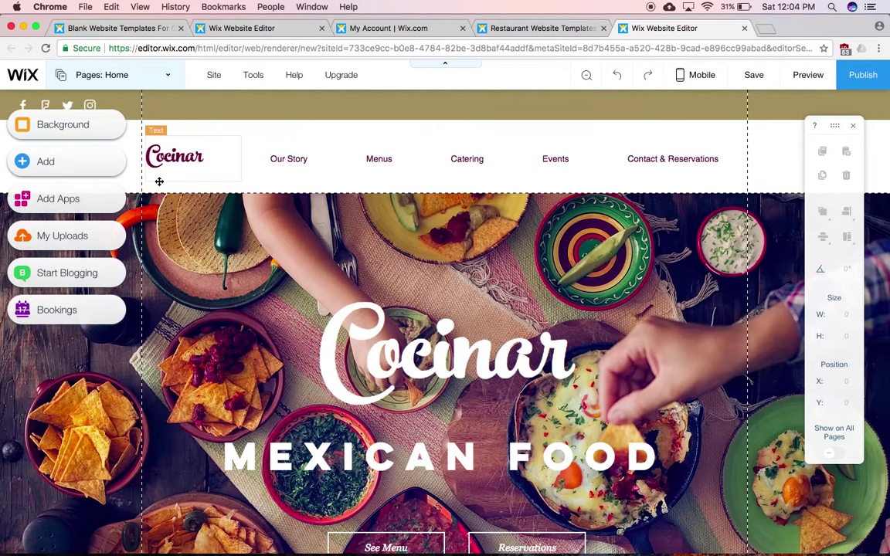
{"action": "scroll", "coordinate": [159, 181], "scroll_direction": "down", "scroll_amount": 2}
{"action": "scroll", "coordinate": [582, 143], "scroll_direction": "up", "scroll_amount": 2}
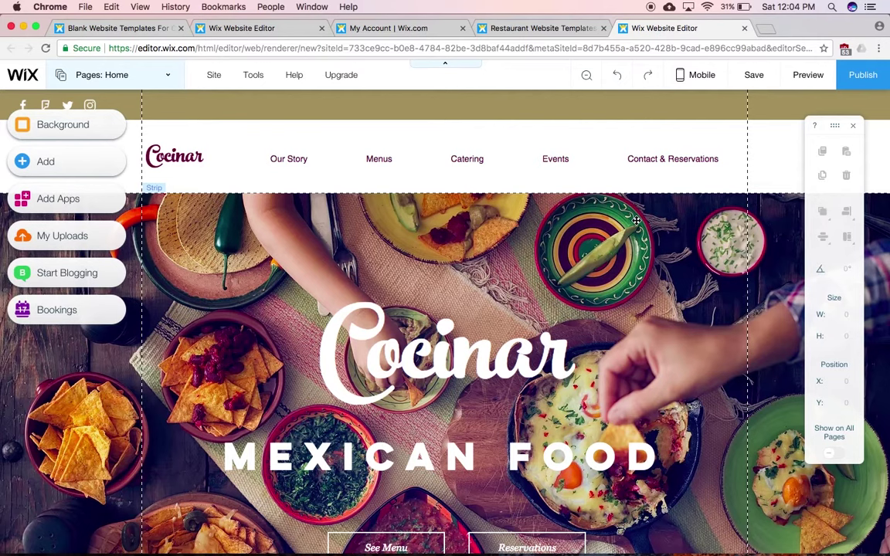
- Switch the editor to the mobile view and dismiss the Mobile Editor welcome message
{"action": "left_click", "coordinate": [696, 78]}
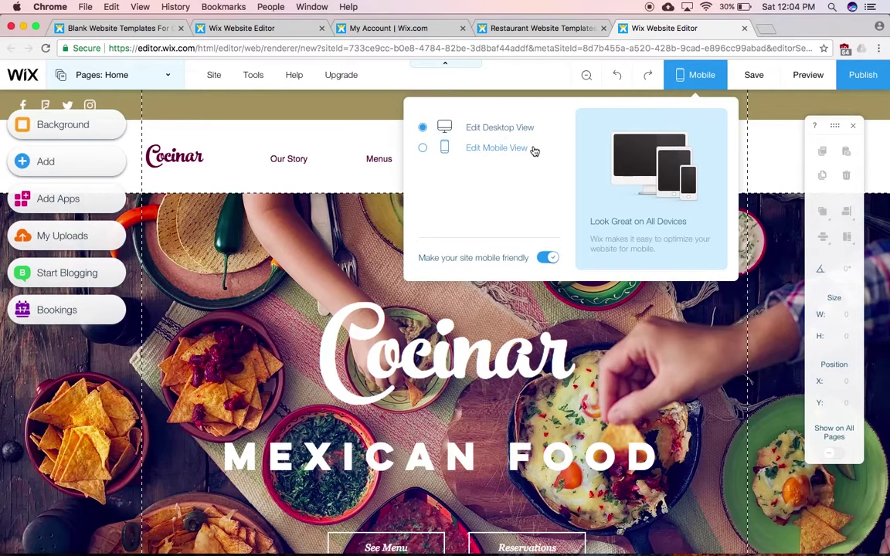
{"action": "left_click", "coordinate": [445, 151]}
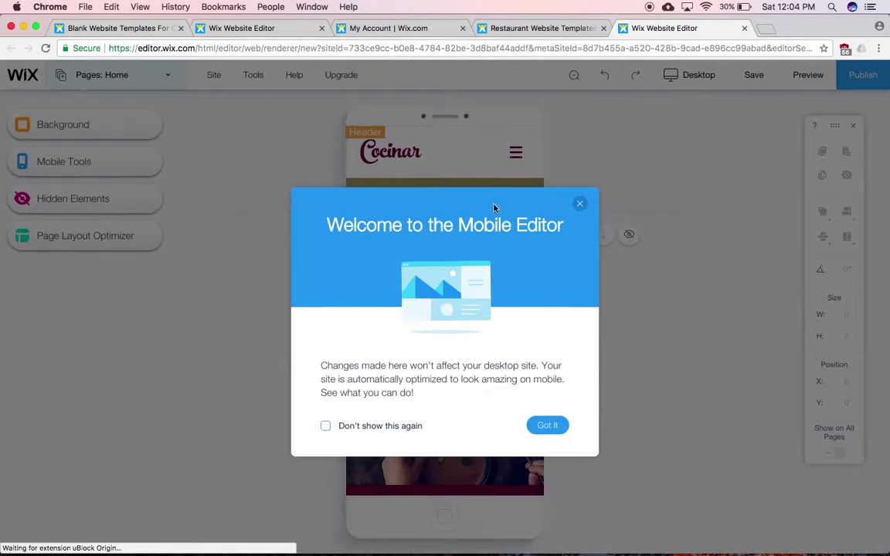
{"action": "left_click", "coordinate": [578, 203]}
{"action": "scroll", "coordinate": [539, 226], "scroll_direction": "down", "scroll_amount": 2}
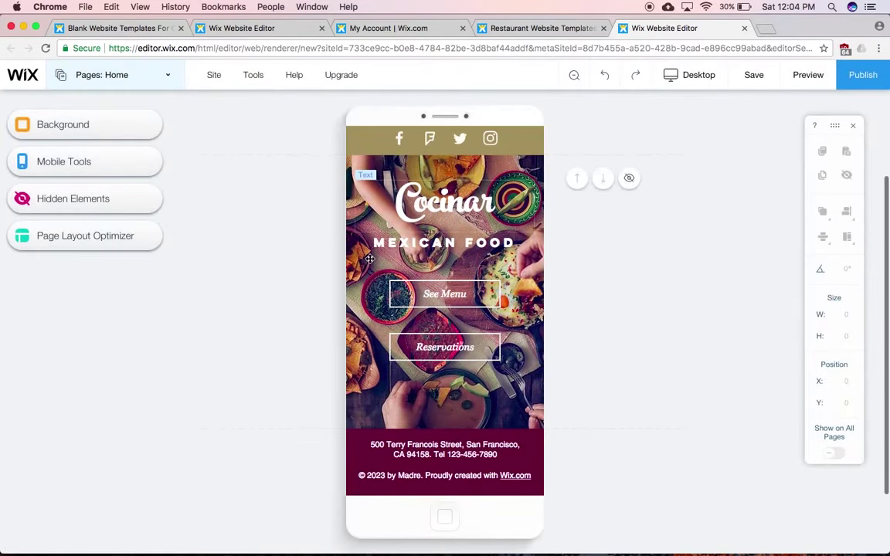
- Shrink the See Menu button to about 97 by 24 and Reservations to about 94 by 23, placing them side by side below the subtitle
{"action": "left_click", "coordinate": [469, 305]}
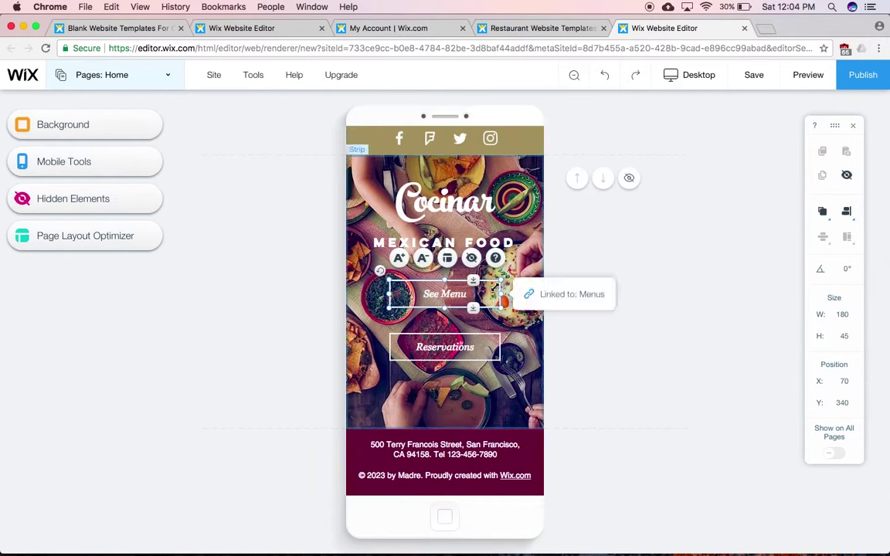
{"action": "left_click_drag", "start_coordinate": [494, 288], "coordinate": [410, 297]}
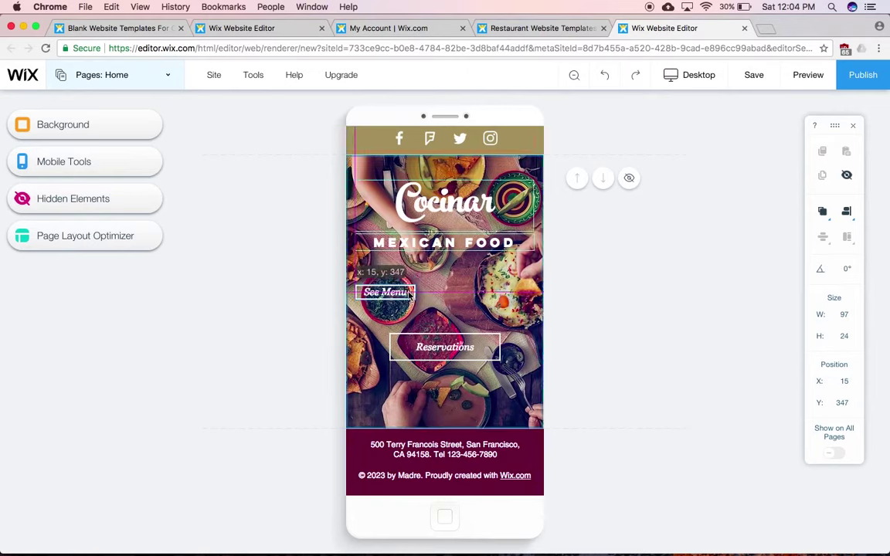
{"action": "left_click_drag", "start_coordinate": [456, 347], "coordinate": [488, 307]}
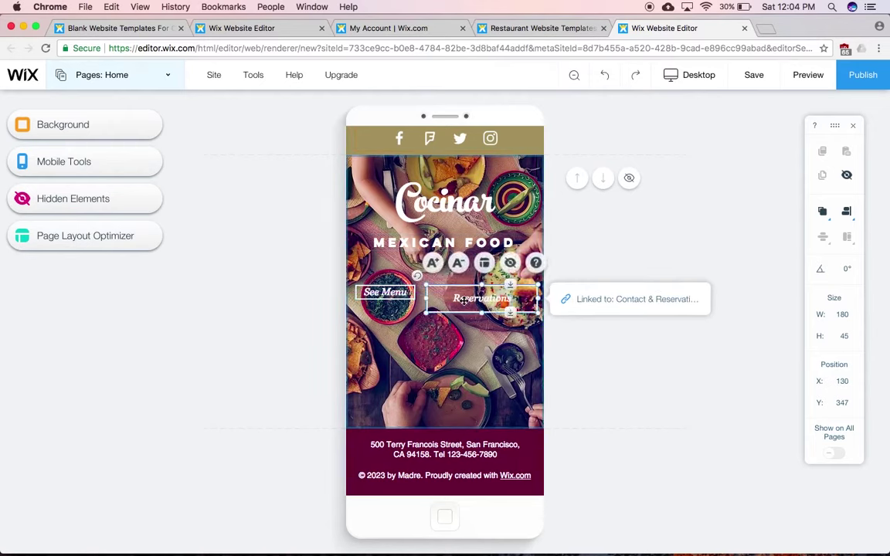
{"action": "left_click_drag", "start_coordinate": [428, 312], "coordinate": [476, 301]}
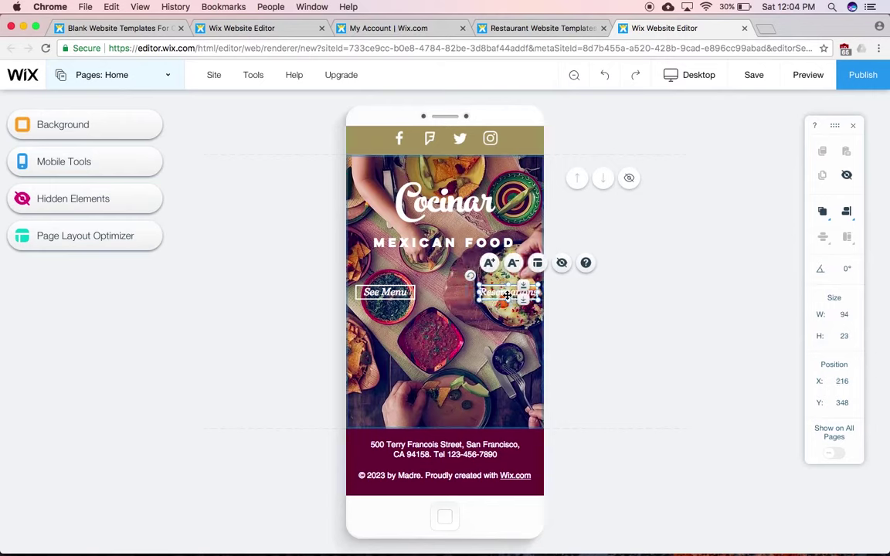
{"action": "left_click_drag", "start_coordinate": [514, 298], "coordinate": [477, 294]}
{"action": "left_click", "coordinate": [412, 292]}
{"action": "left_click_drag", "start_coordinate": [412, 292], "coordinate": [433, 295]}
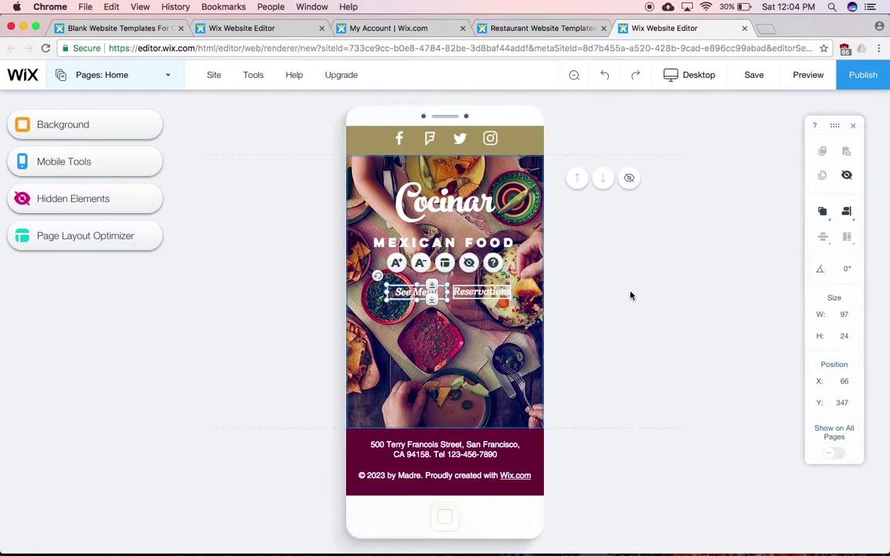
- Hide the address and copyright texts in the mobile footer and move the footer down to about Y 678
{"action": "left_click", "coordinate": [534, 448]}
{"action": "right_click", "coordinate": [542, 446]}
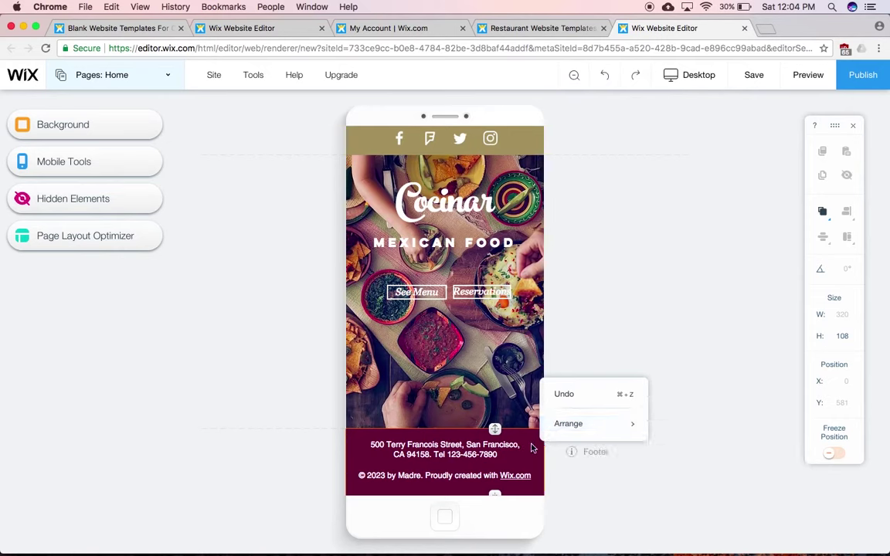
{"action": "left_click", "coordinate": [455, 448]}
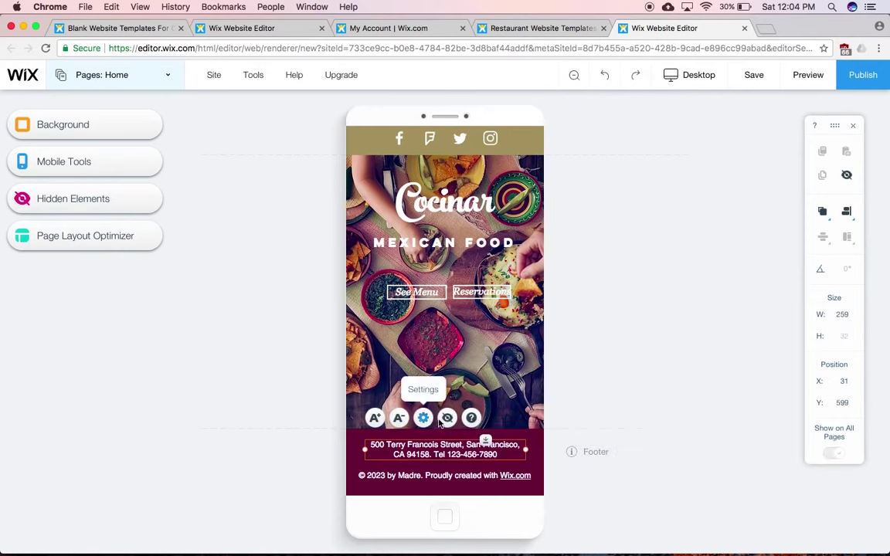
{"action": "left_click", "coordinate": [447, 417]}
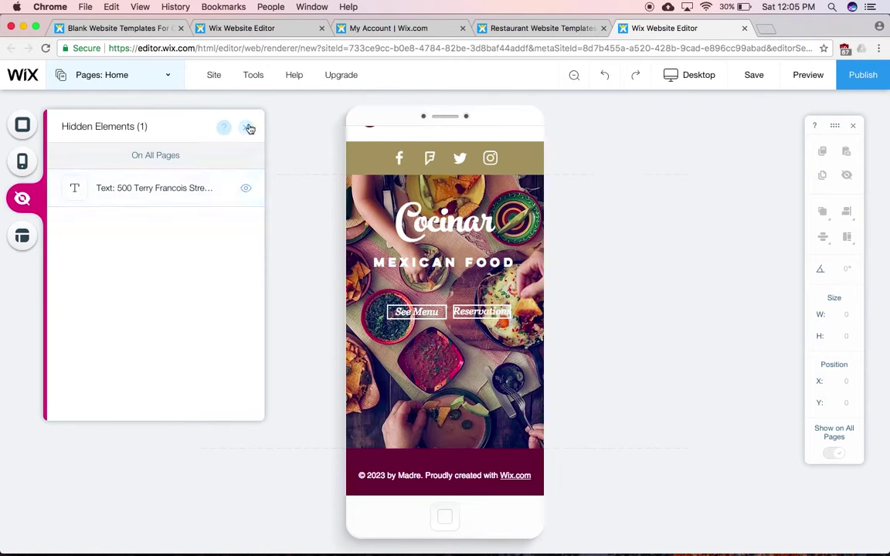
{"action": "left_click", "coordinate": [440, 477]}
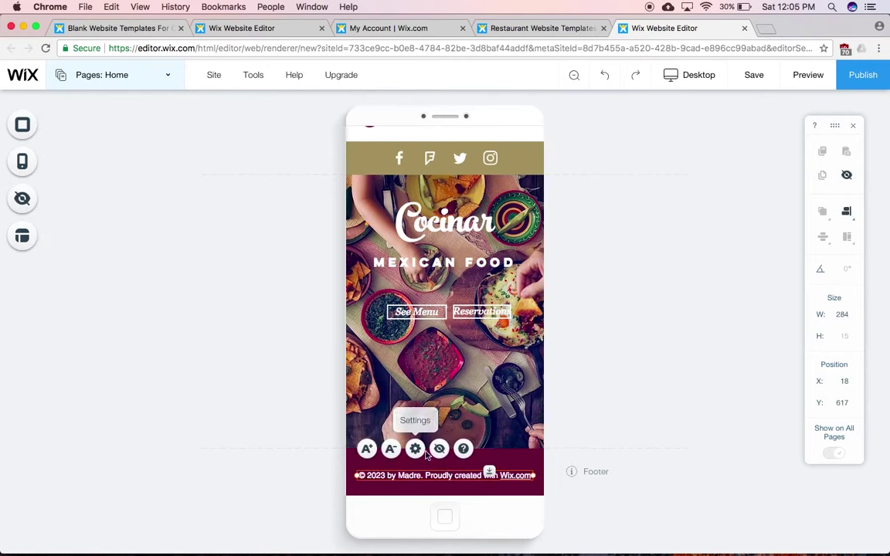
{"action": "left_click", "coordinate": [414, 447]}
{"action": "left_click", "coordinate": [438, 469]}
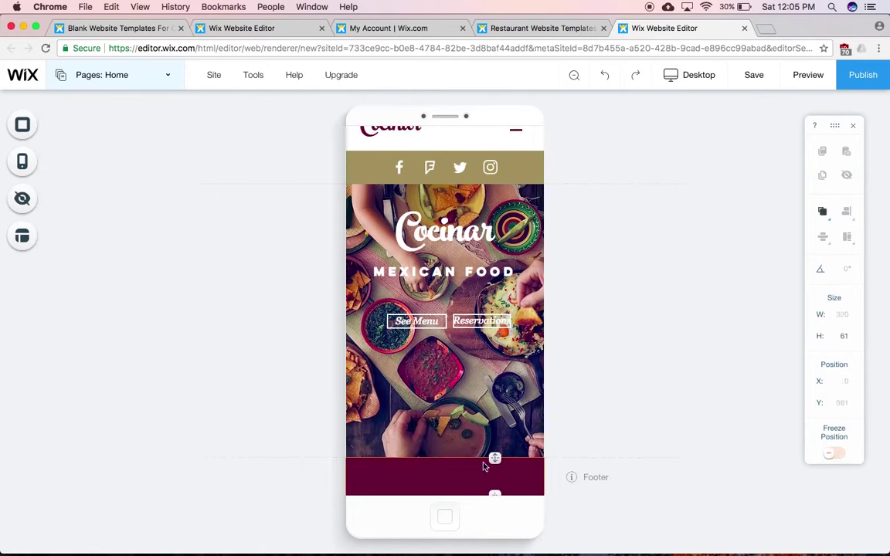
{"action": "left_click_drag", "start_coordinate": [494, 463], "coordinate": [497, 523]}
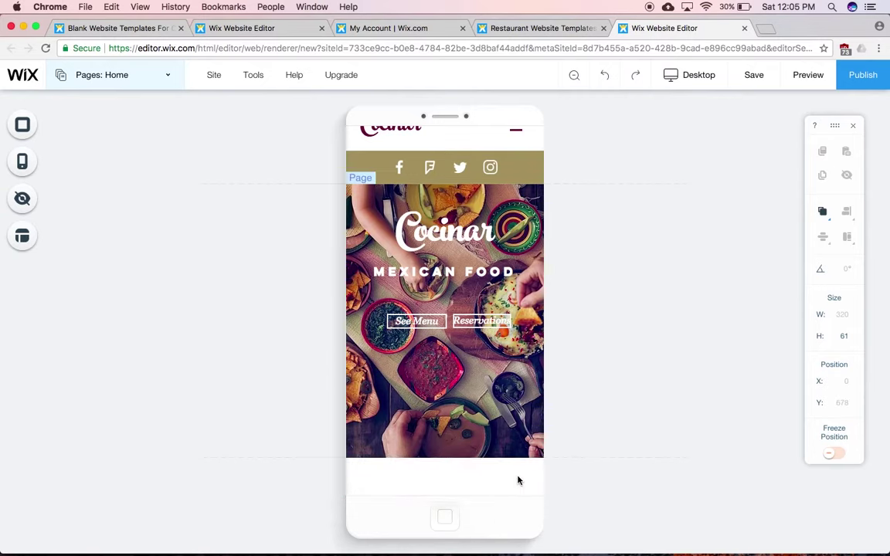
- Preview the mobile home page over its full length and return to the mobile editor without saving the site
{"action": "scroll", "coordinate": [518, 479], "scroll_direction": "up", "scroll_amount": 2}
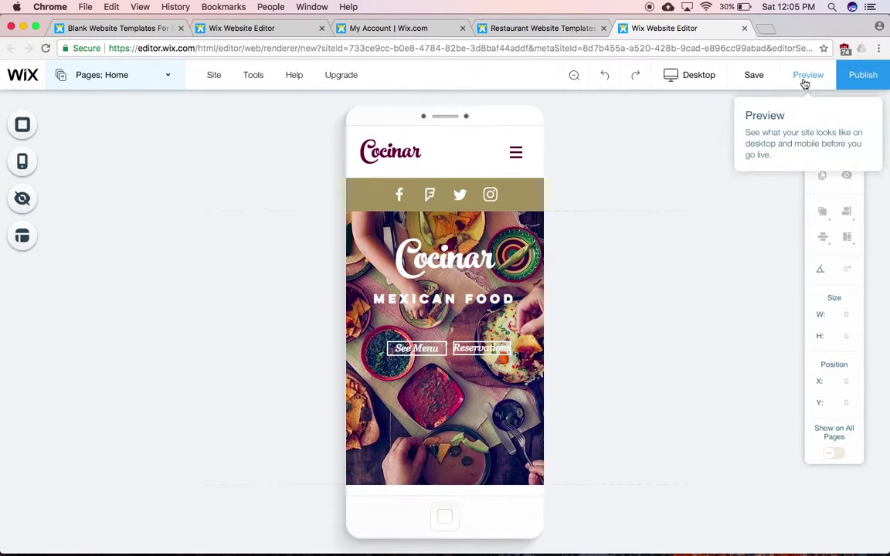
{"action": "left_click", "coordinate": [804, 78]}
{"action": "scroll", "coordinate": [329, 426], "scroll_direction": "down", "scroll_amount": 5}
{"action": "scroll", "coordinate": [329, 427], "scroll_direction": "up", "scroll_amount": 5}
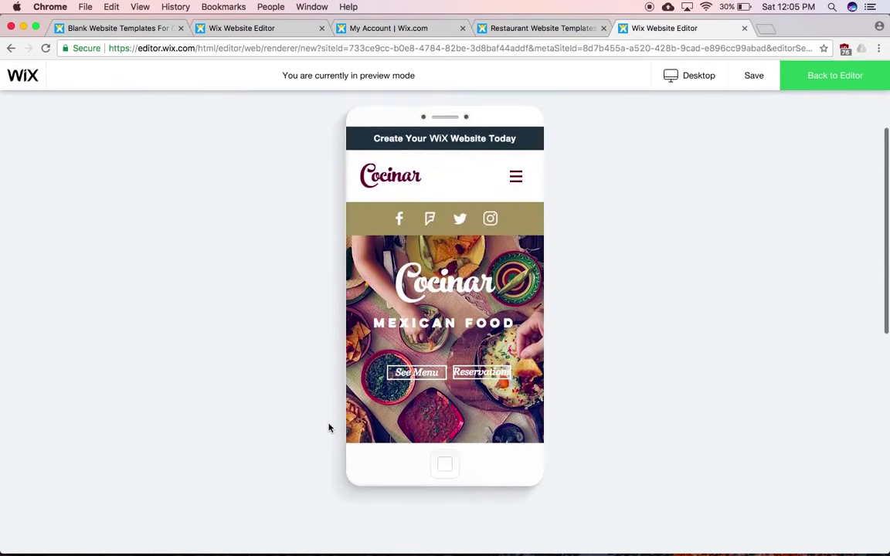
{"action": "scroll", "coordinate": [329, 427], "scroll_direction": "down", "scroll_amount": 2}
{"action": "scroll", "coordinate": [329, 426], "scroll_direction": "up", "scroll_amount": 2}
{"action": "left_click", "coordinate": [758, 76]}
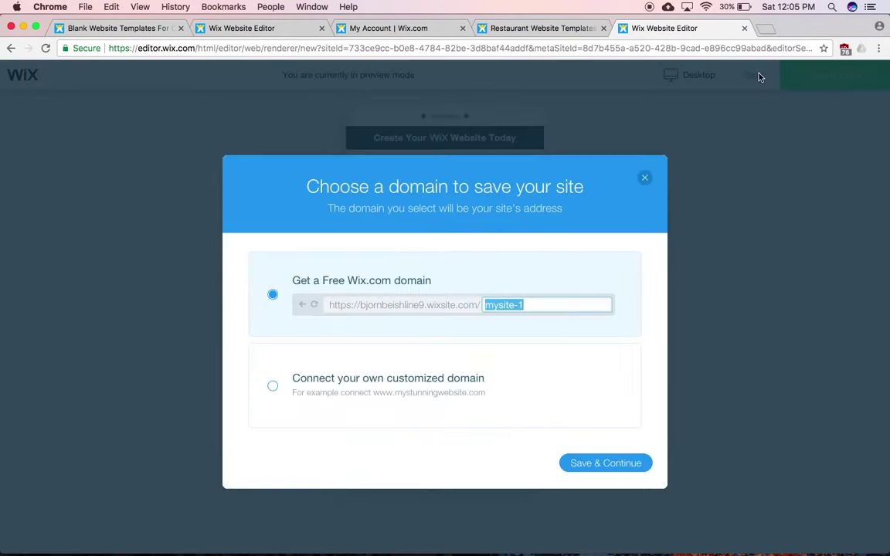
{"action": "left_click", "coordinate": [645, 180]}
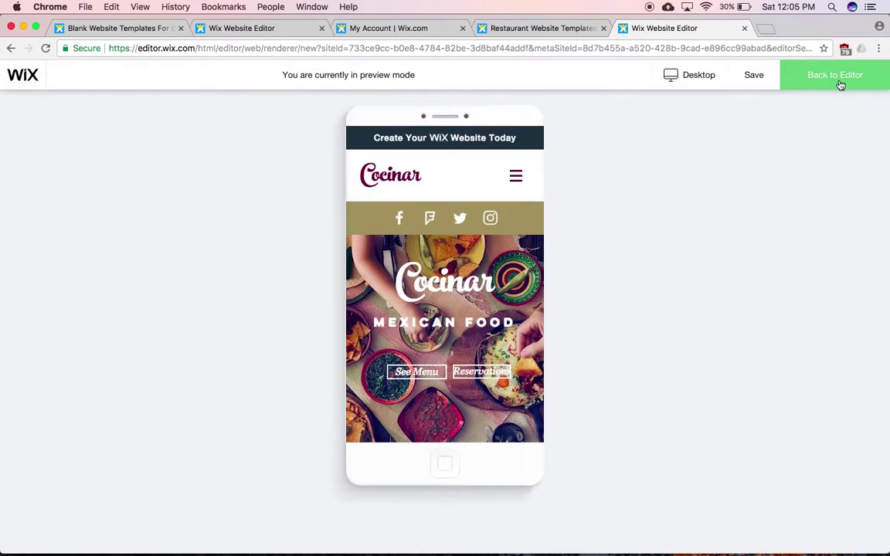
{"action": "left_click", "coordinate": [838, 81]}
{"action": "left_click", "coordinate": [581, 204]}
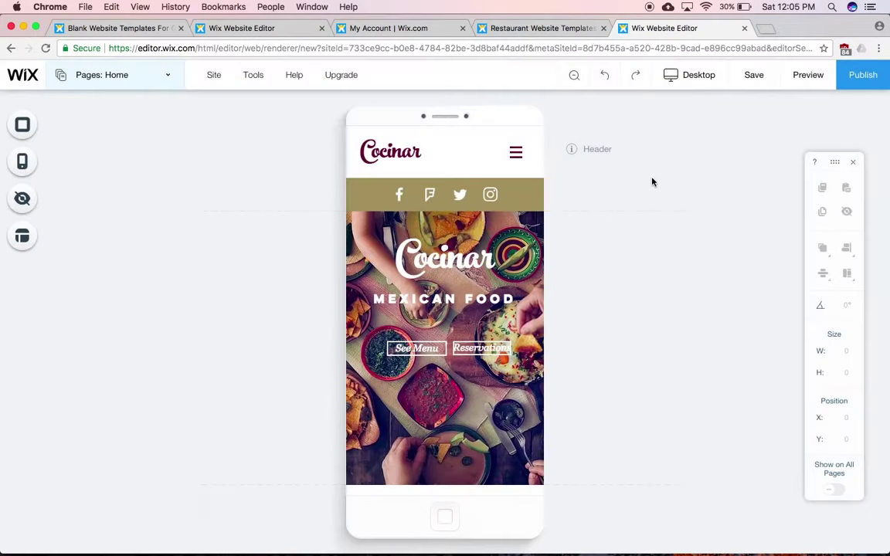
- Switch the editor back to the desktop view and look over the home page
{"action": "left_click", "coordinate": [672, 74]}
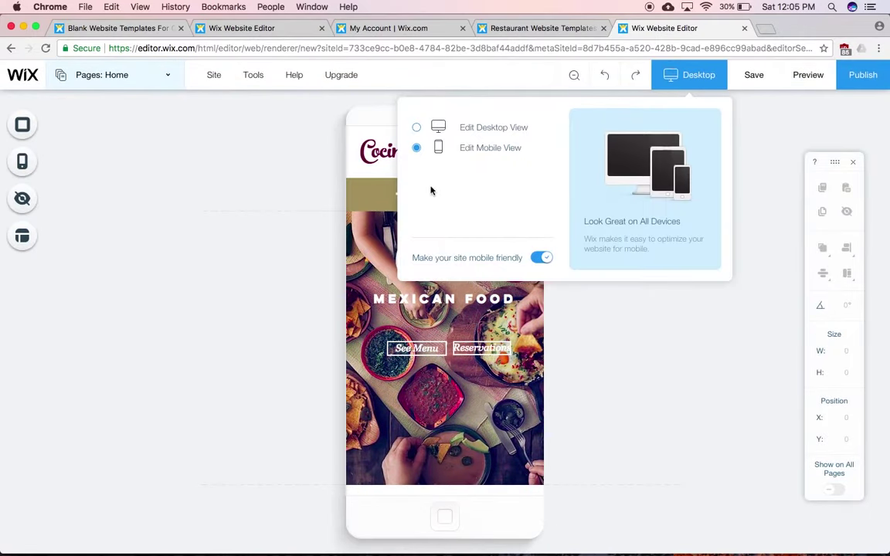
{"action": "left_click", "coordinate": [460, 135]}
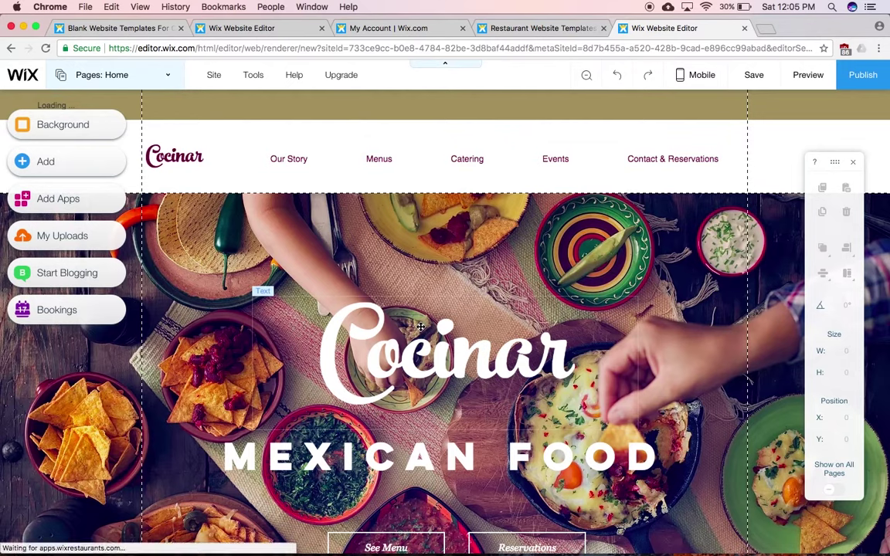
{"action": "scroll", "coordinate": [452, 477], "scroll_direction": "down", "scroll_amount": 5}
{"action": "scroll", "coordinate": [738, 110], "scroll_direction": "up", "scroll_amount": 5}
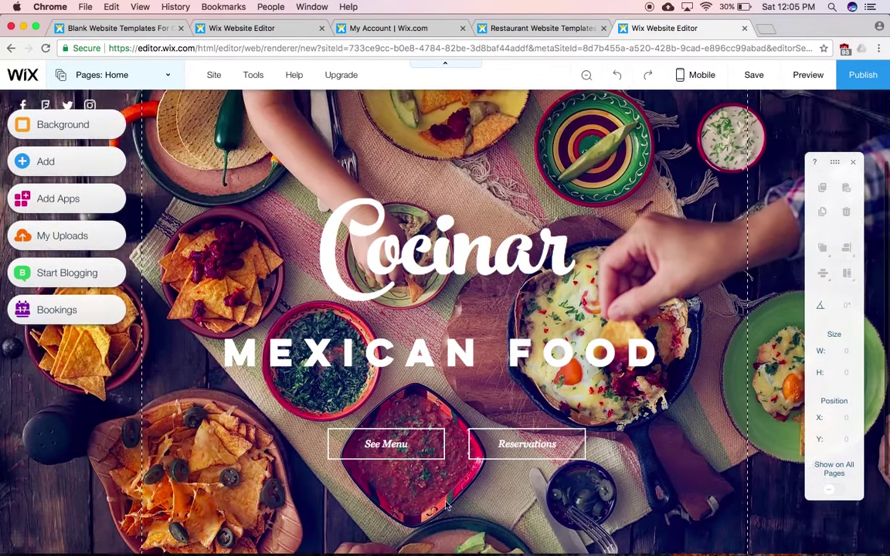
- Preview the desktop home page and return to the editor
{"action": "left_click", "coordinate": [806, 75]}
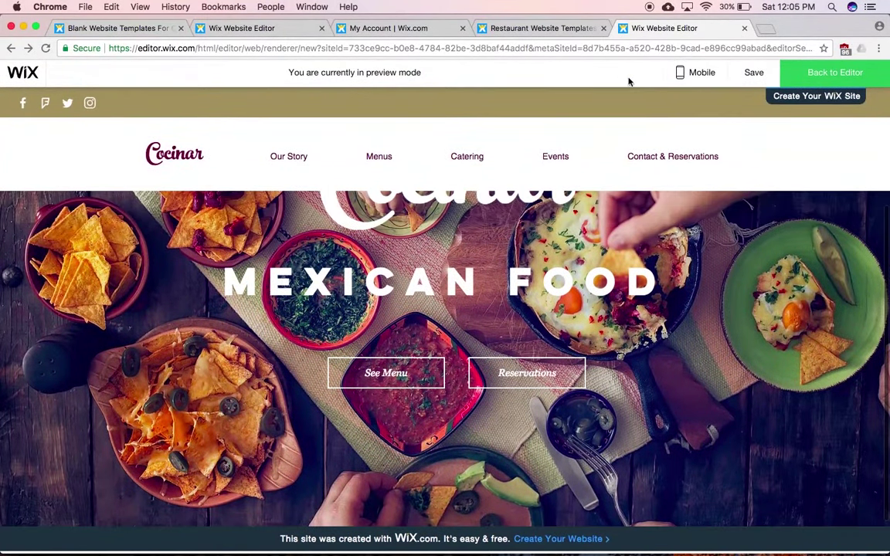
{"action": "left_click", "coordinate": [819, 73]}
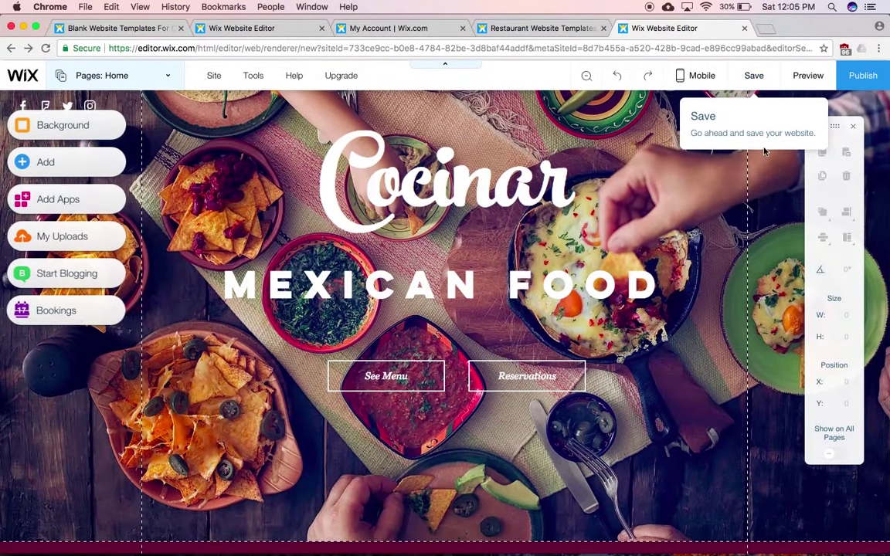
{"action": "scroll", "coordinate": [572, 116], "scroll_direction": "up", "scroll_amount": 3}
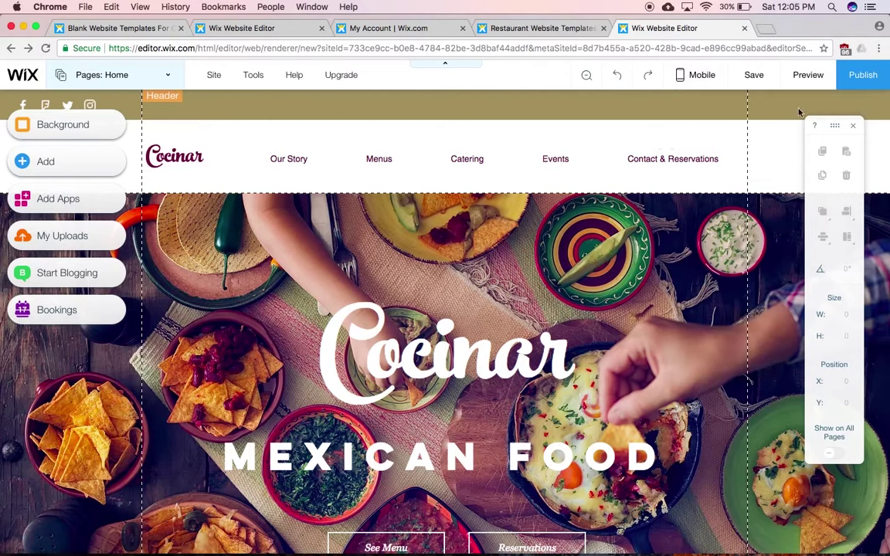
- Start publishing the site, select the option to connect a customized domain, and save
{"action": "left_click", "coordinate": [859, 75]}
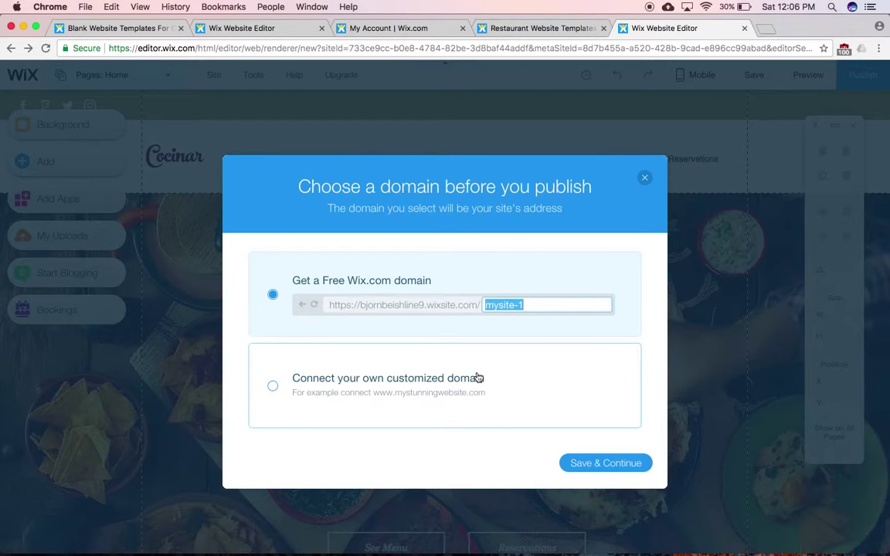
{"action": "left_click", "coordinate": [449, 413]}
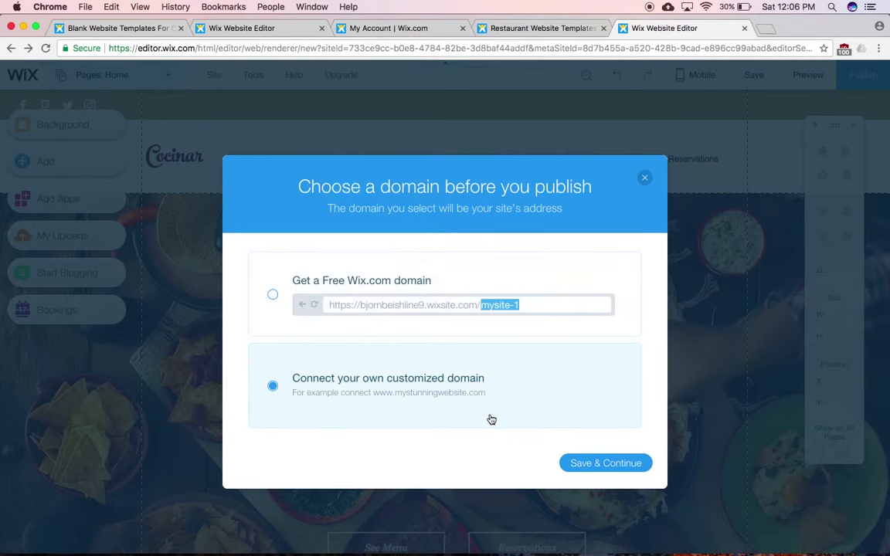
{"action": "left_click", "coordinate": [592, 464]}
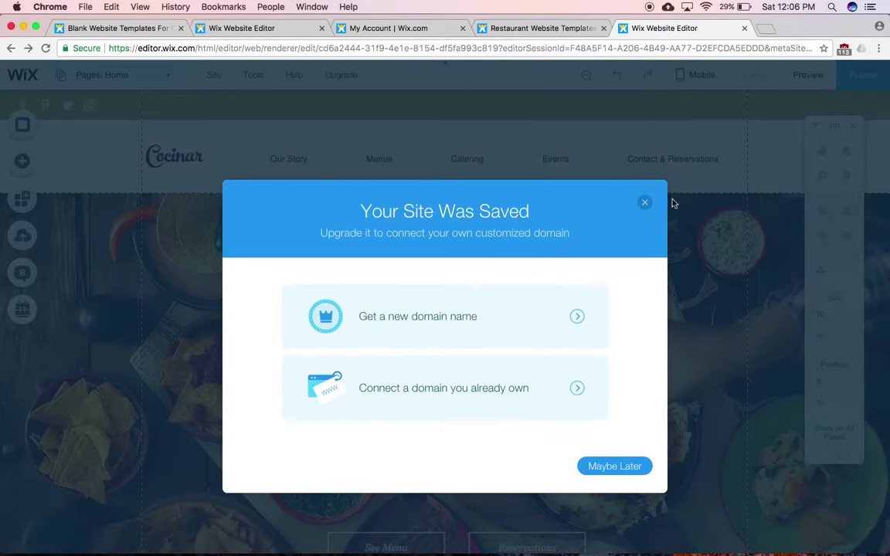
- Choose to get a new domain name and examine the Premium plans offered for it
{"action": "left_click", "coordinate": [417, 316]}
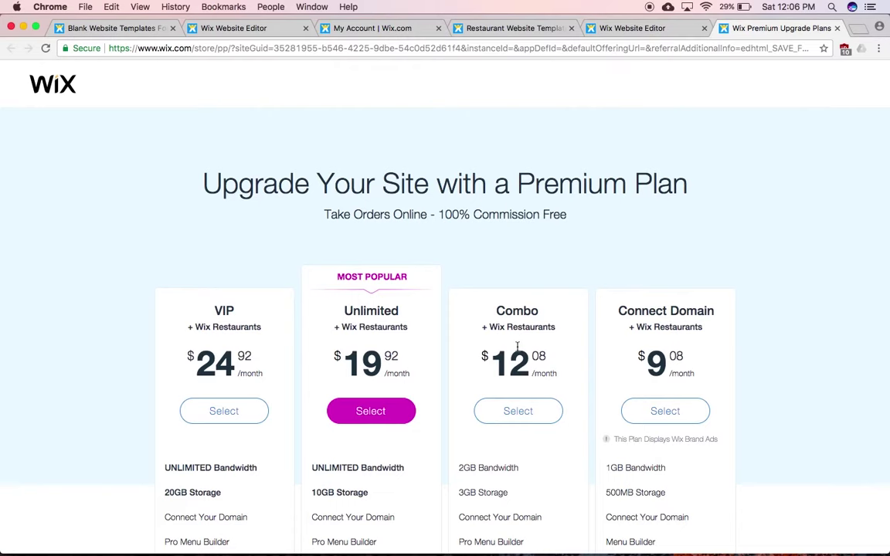
{"action": "scroll", "coordinate": [517, 347], "scroll_direction": "down", "scroll_amount": 3}
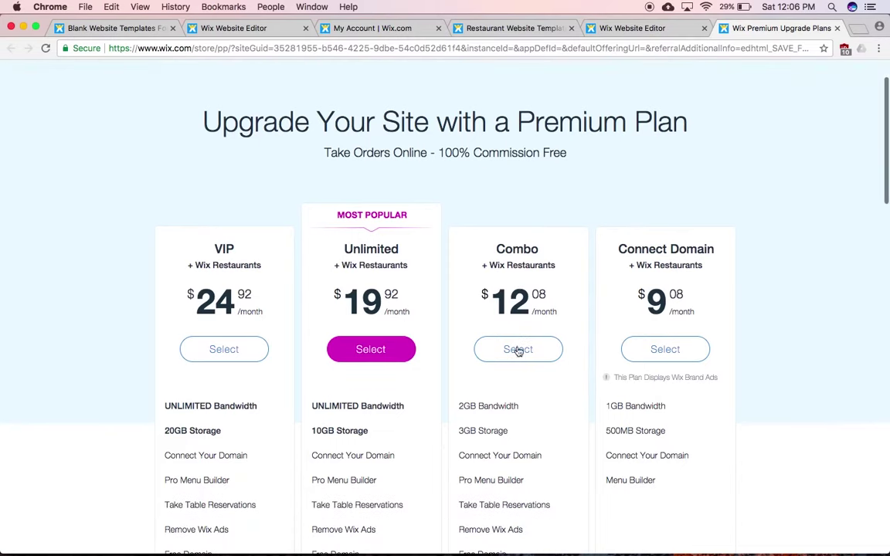